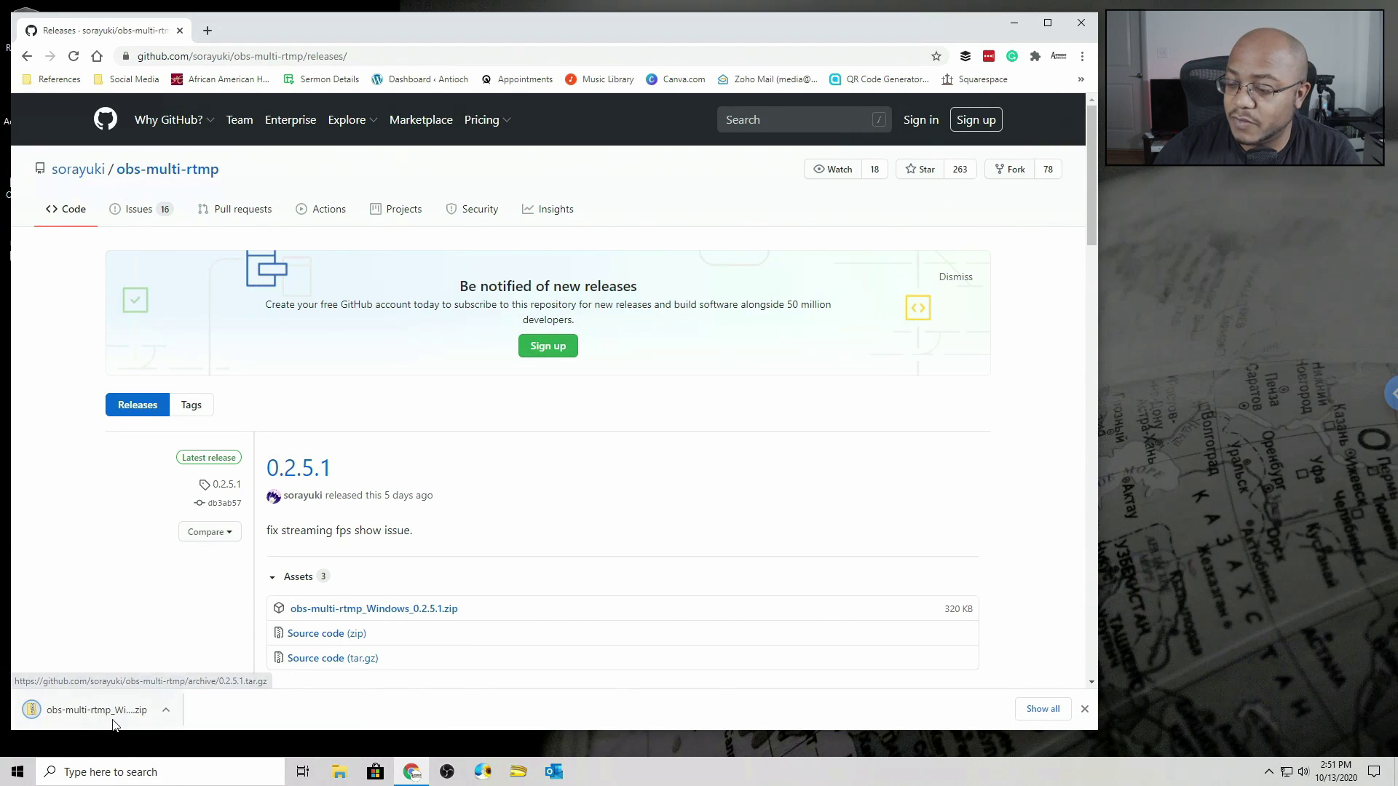
# Open the downloaded obs-multi-rtmp zip and look through its data folder, returning to the archive's top level
pyautogui.click(121, 709)
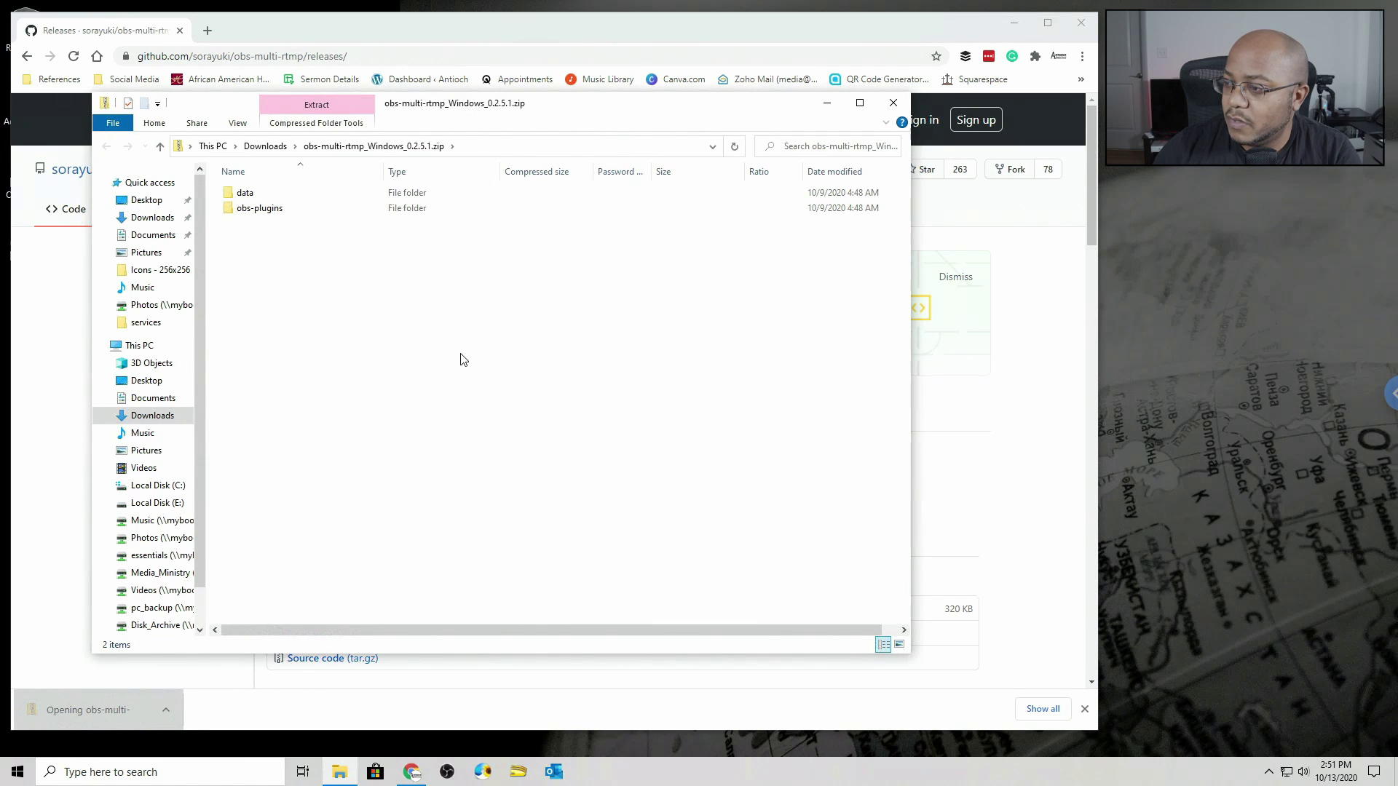
pyautogui.doubleClick(245, 193)
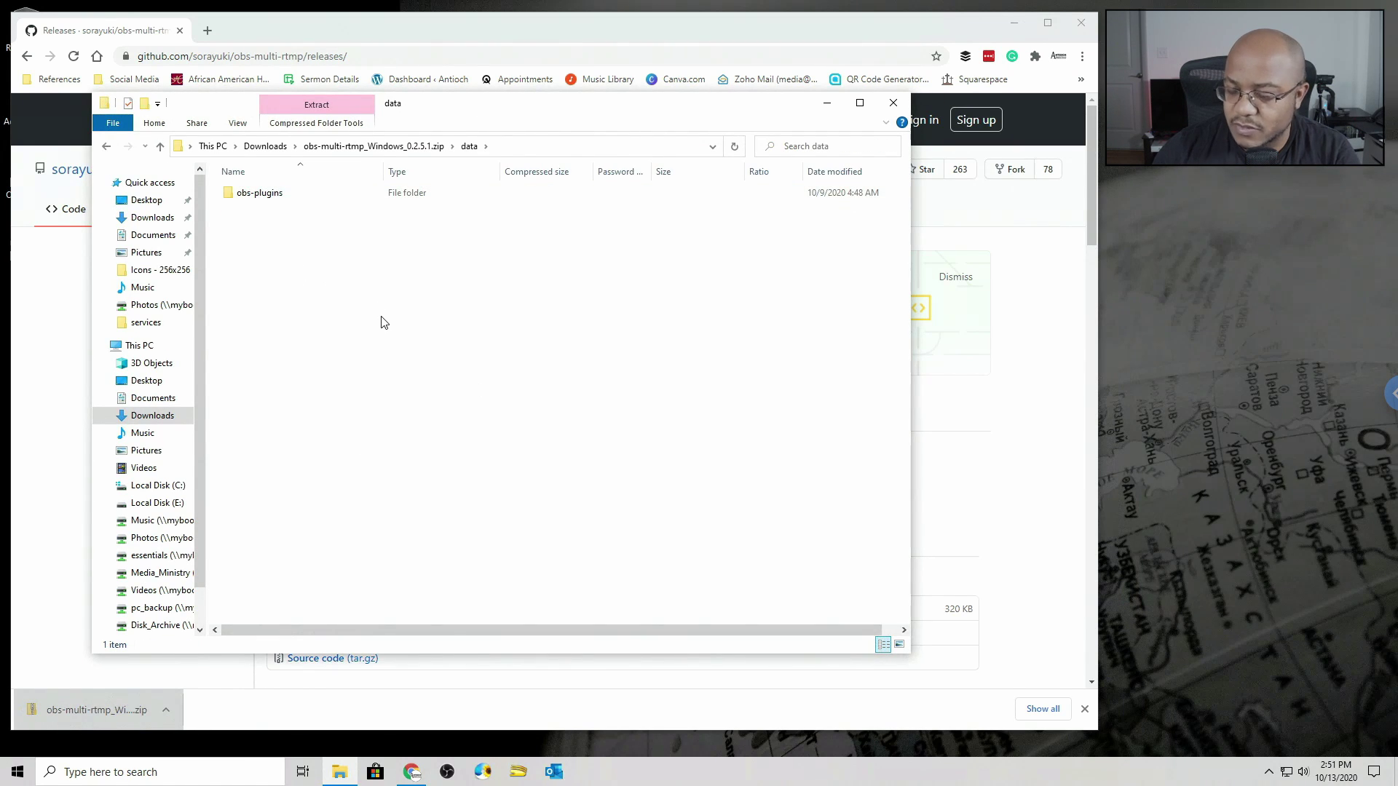
pyautogui.doubleClick(284, 195)
pyautogui.doubleClick(284, 195)
pyautogui.press('BackSpace')
pyautogui.press('BackSpace')
pyautogui.press('BackSpace')
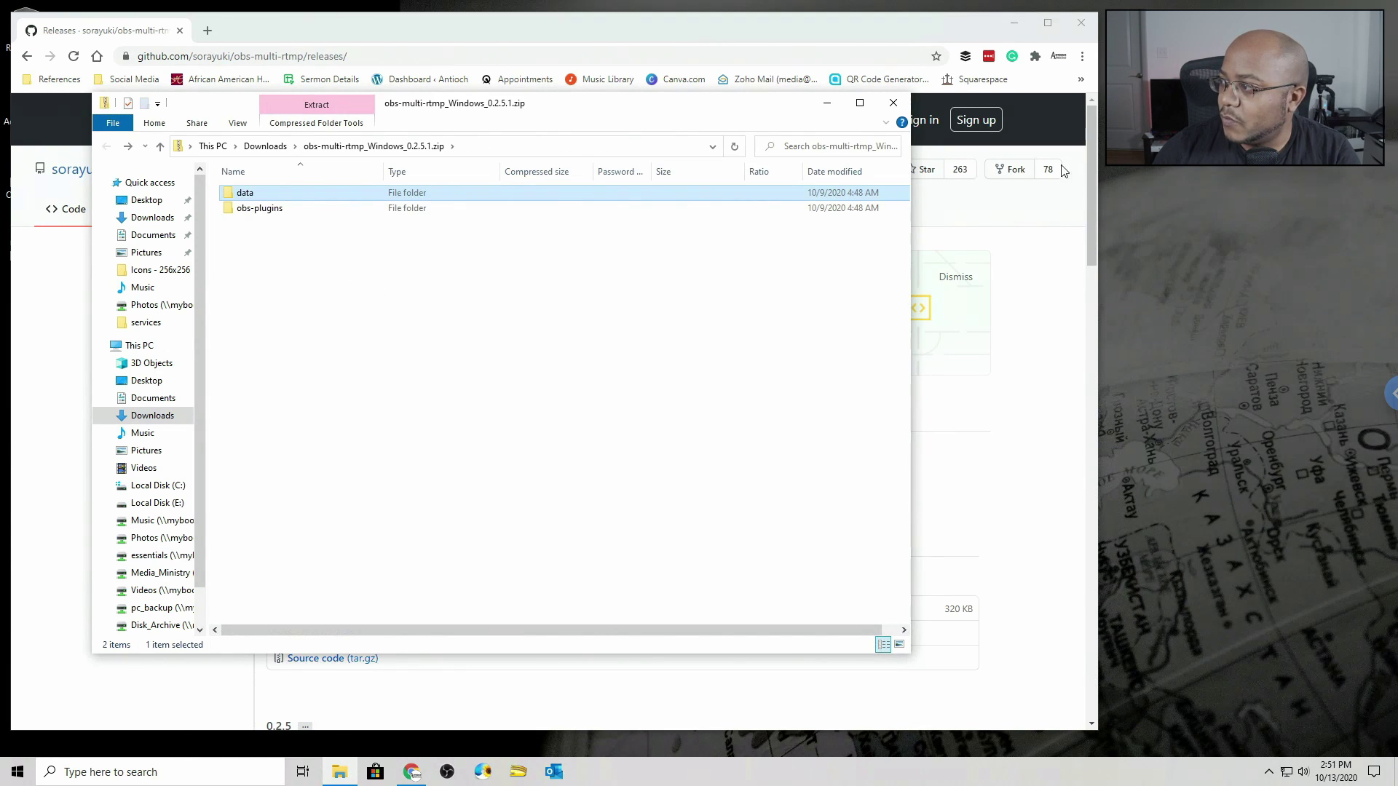
# Minimize the browser and copy the data and obs-plugins folders from the archive to the desktop
pyautogui.click(1008, 40)
pyautogui.click(1014, 23)
pyautogui.moveTo(404, 299); pyautogui.dragTo(49, 368)
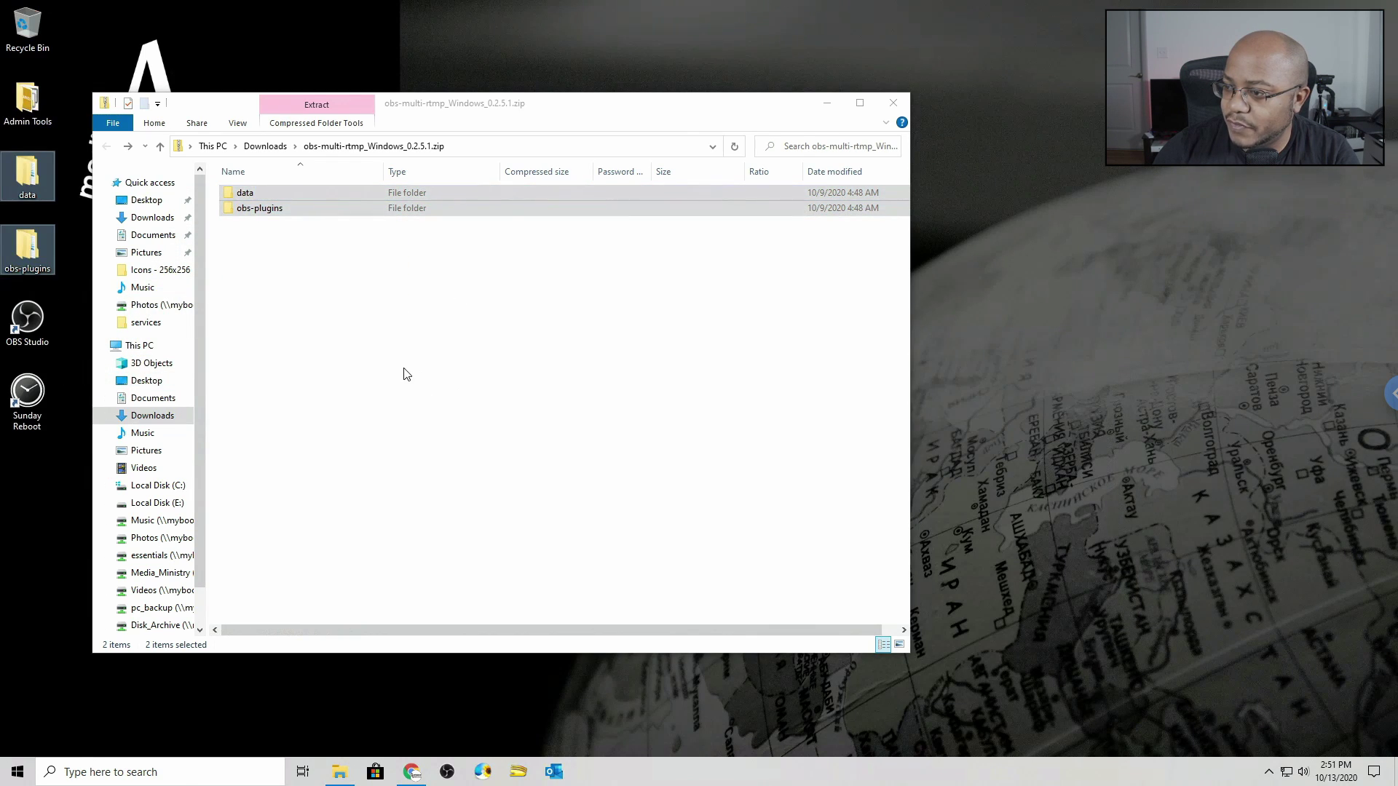
# Browse to the obs-studio folder inside Program Files (x86) on Local Disk (C:)
pyautogui.click(155, 485)
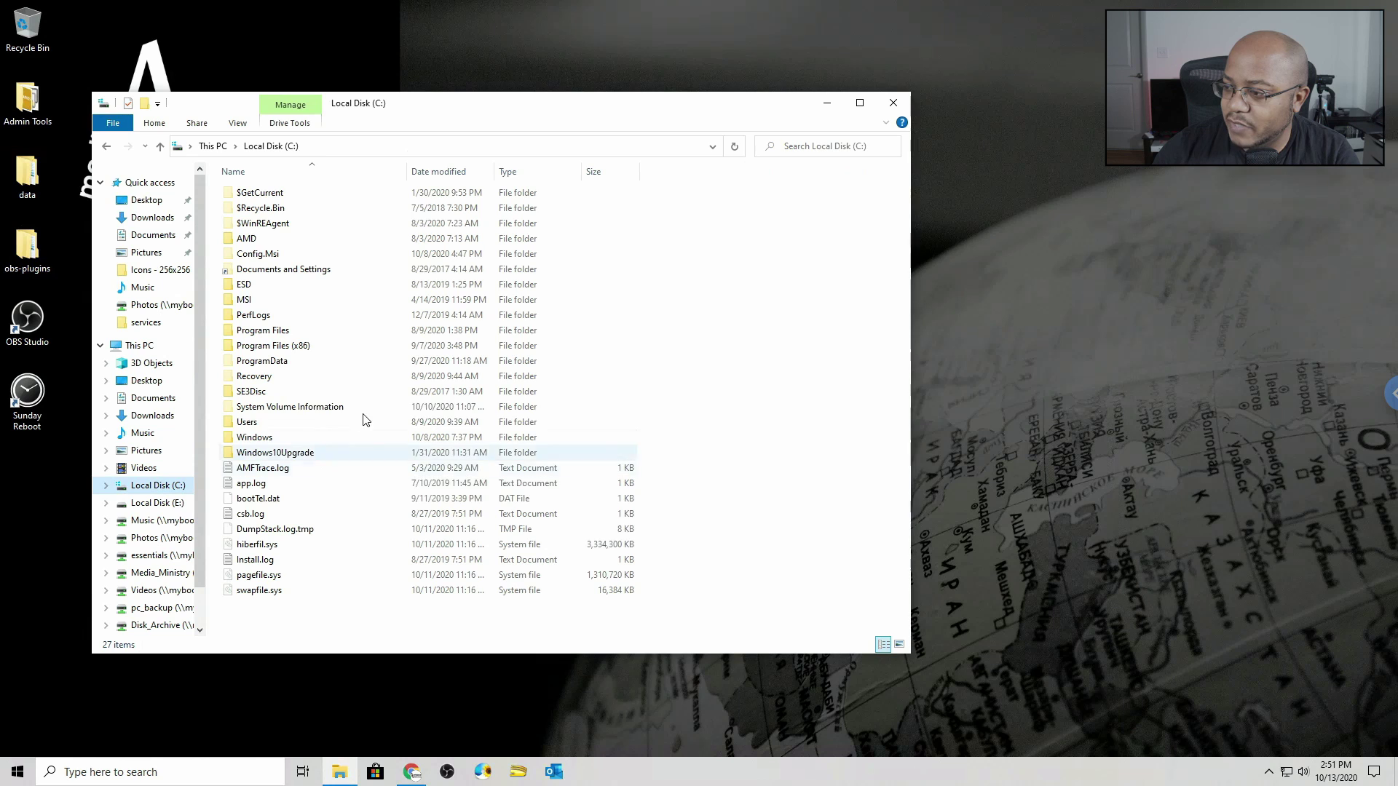
pyautogui.click(293, 348)
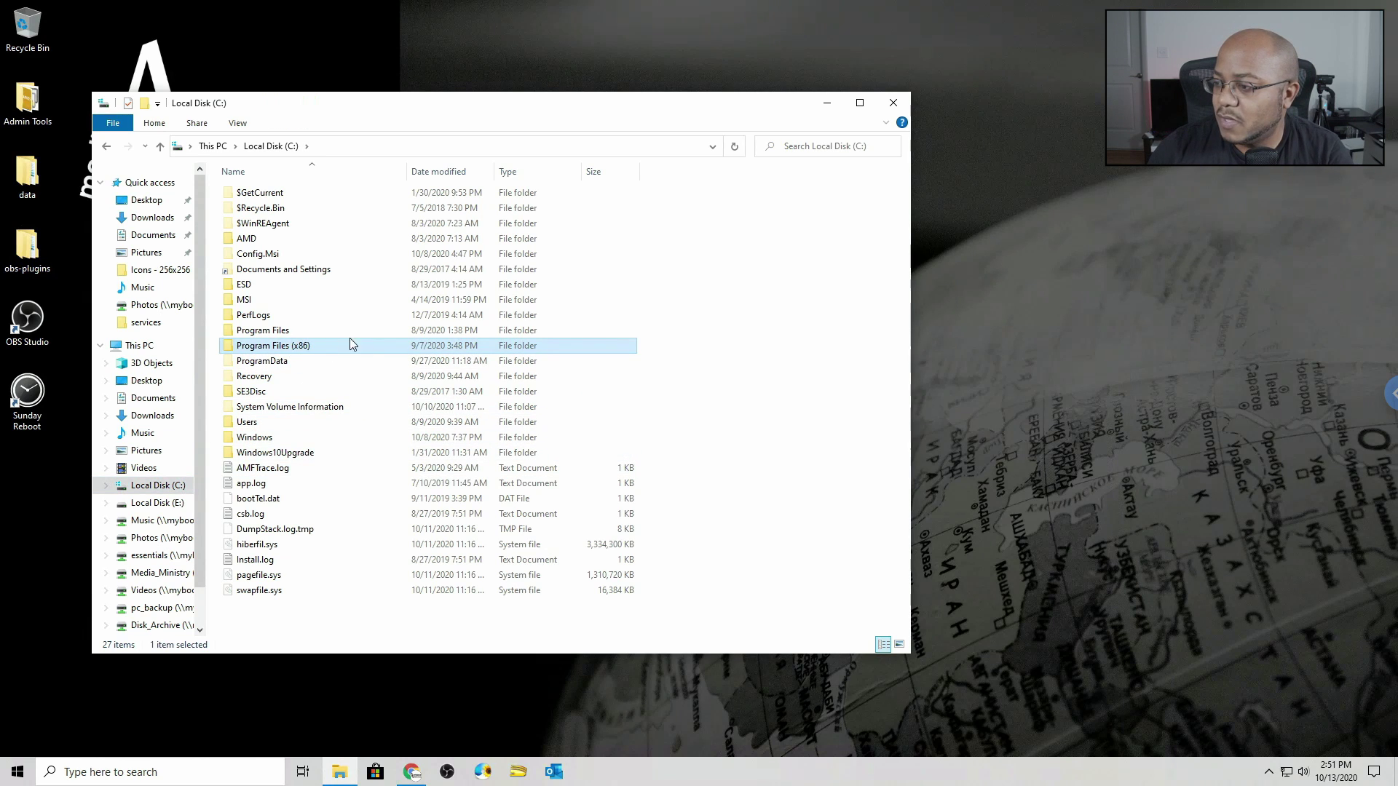
pyautogui.doubleClick(269, 331)
pyautogui.click(291, 146)
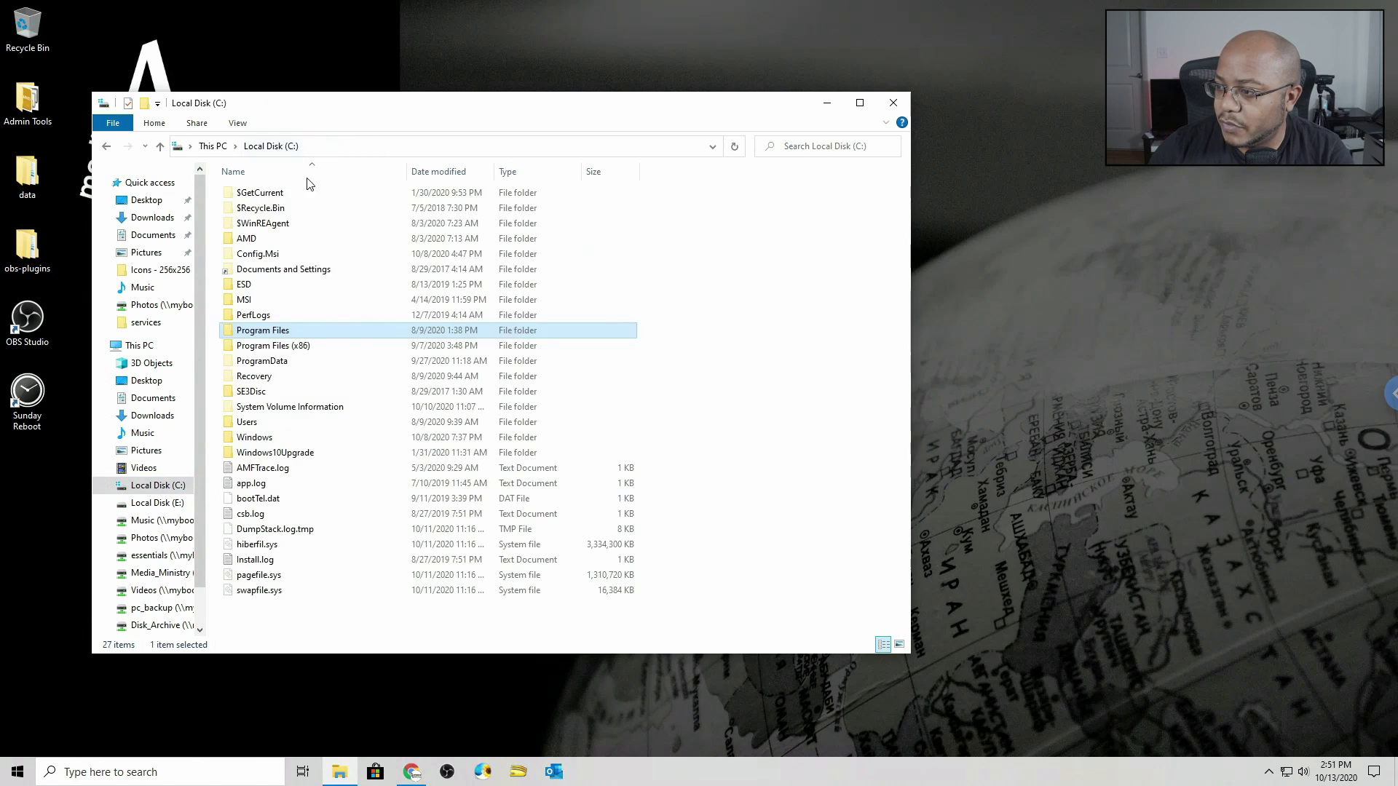
pyautogui.doubleClick(313, 346)
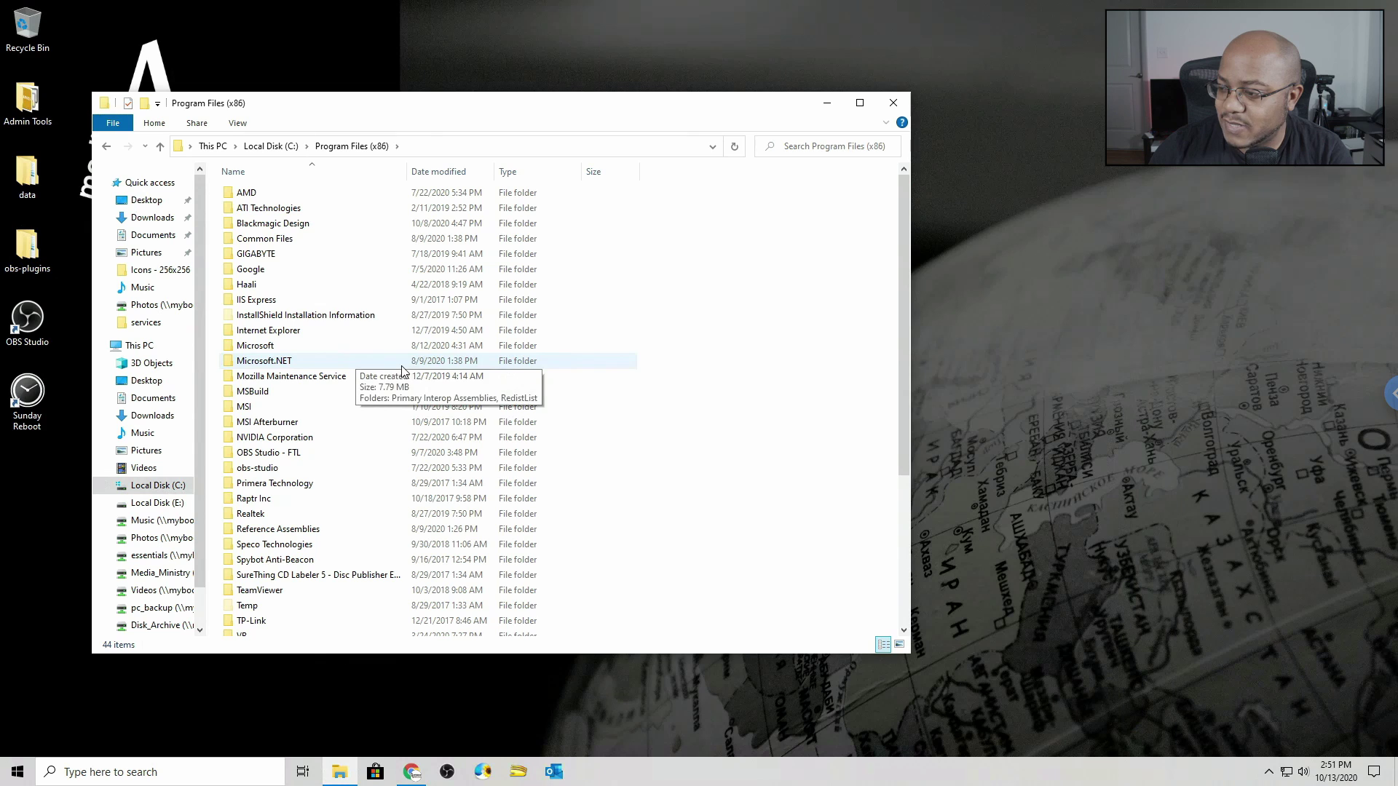
pyautogui.doubleClick(259, 468)
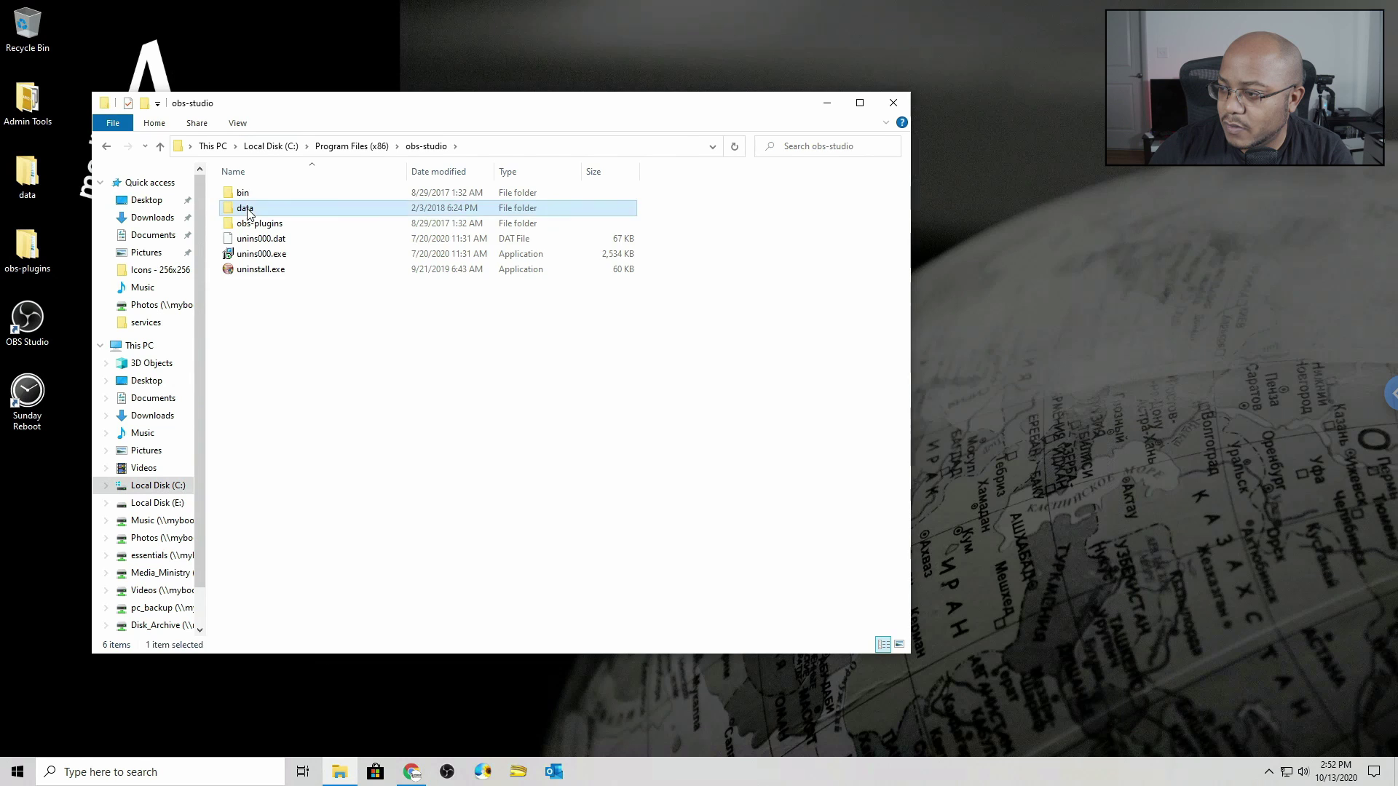
# Move the obs-multi-rtmp folder from the desktop's data\obs-plugins into obs-studio\data\obs-plugins, granting administrator permission
pyautogui.doubleClick(246, 208)
pyautogui.doubleClick(26, 175)
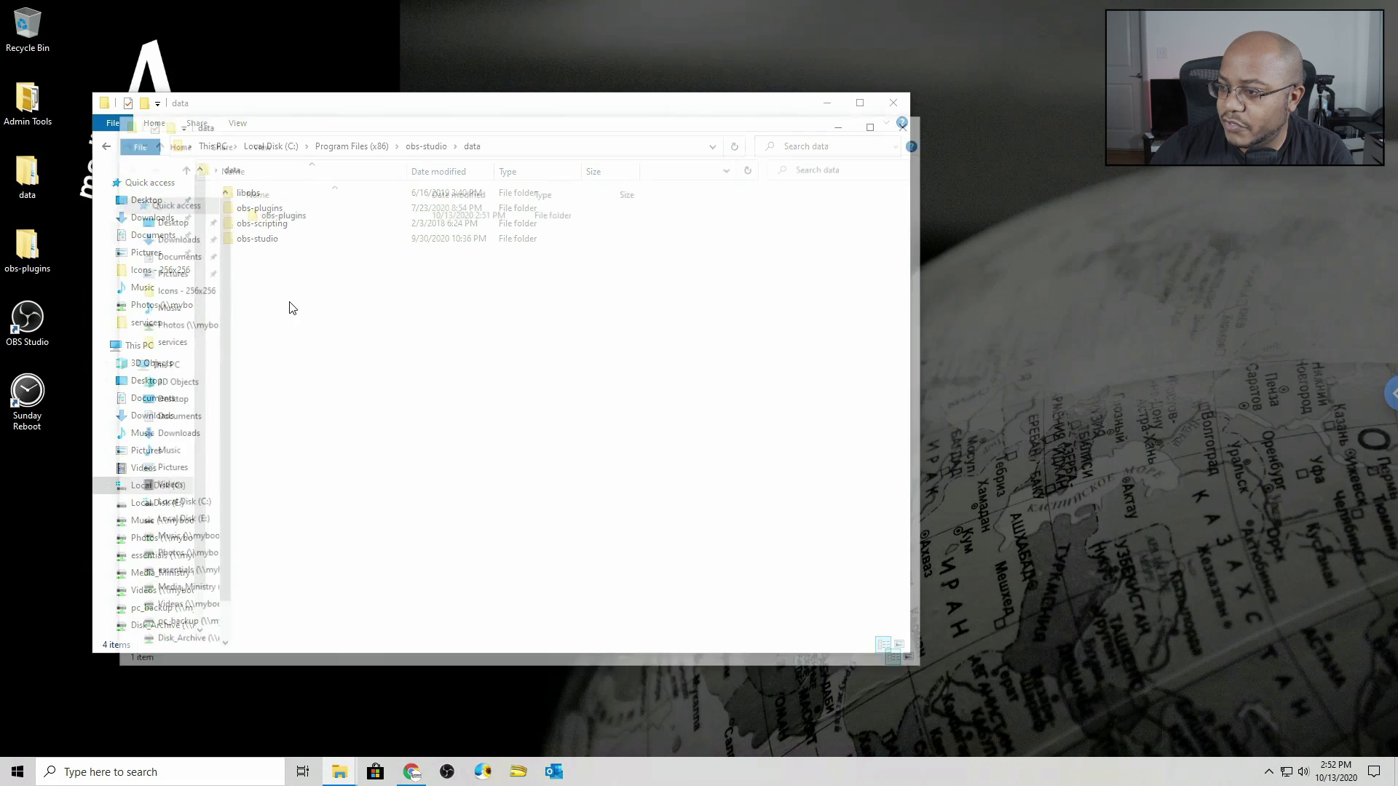
pyautogui.moveTo(406, 124); pyautogui.dragTo(681, 284)
pyautogui.doubleClick(262, 209)
pyautogui.click(921, 503)
pyautogui.doubleClick(647, 382)
pyautogui.moveTo(643, 379); pyautogui.dragTo(360, 610)
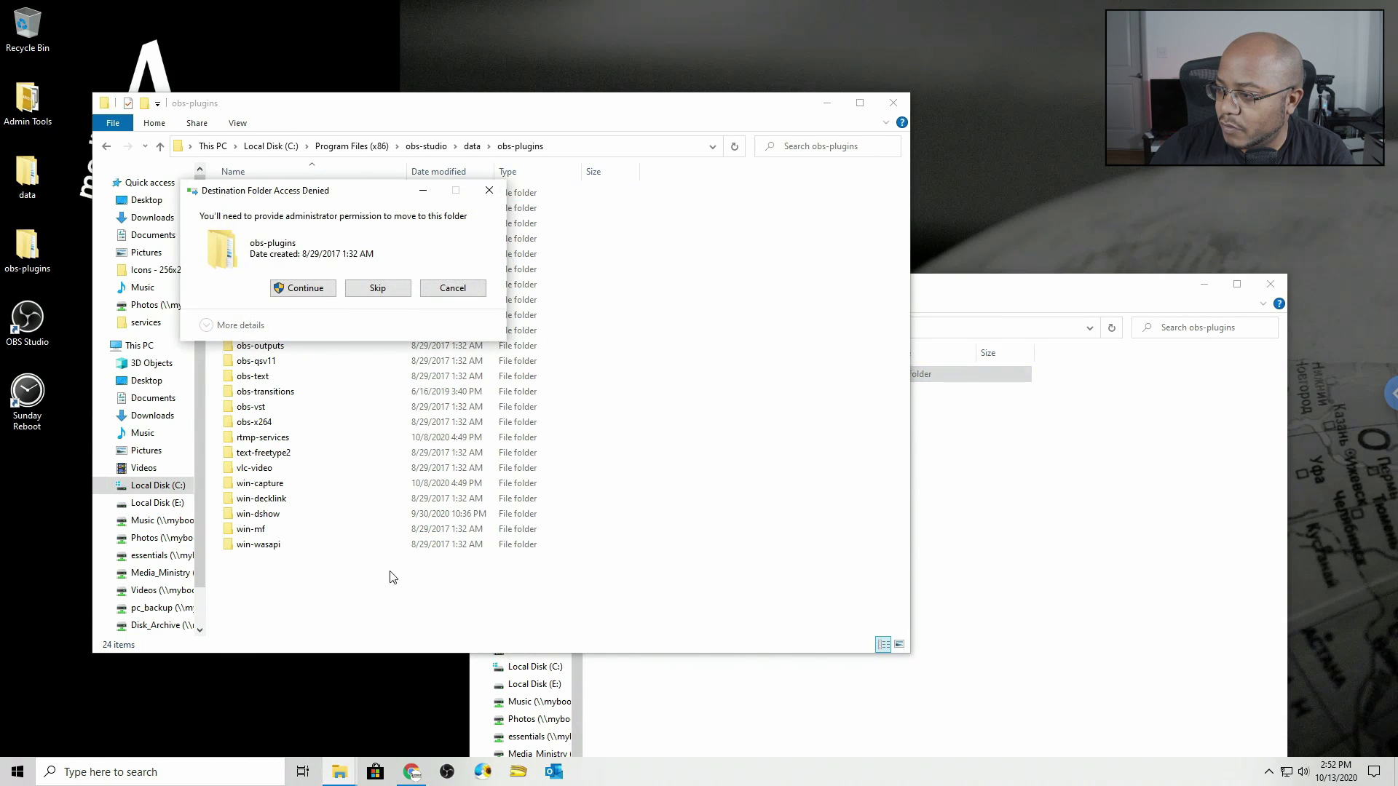
pyautogui.click(322, 291)
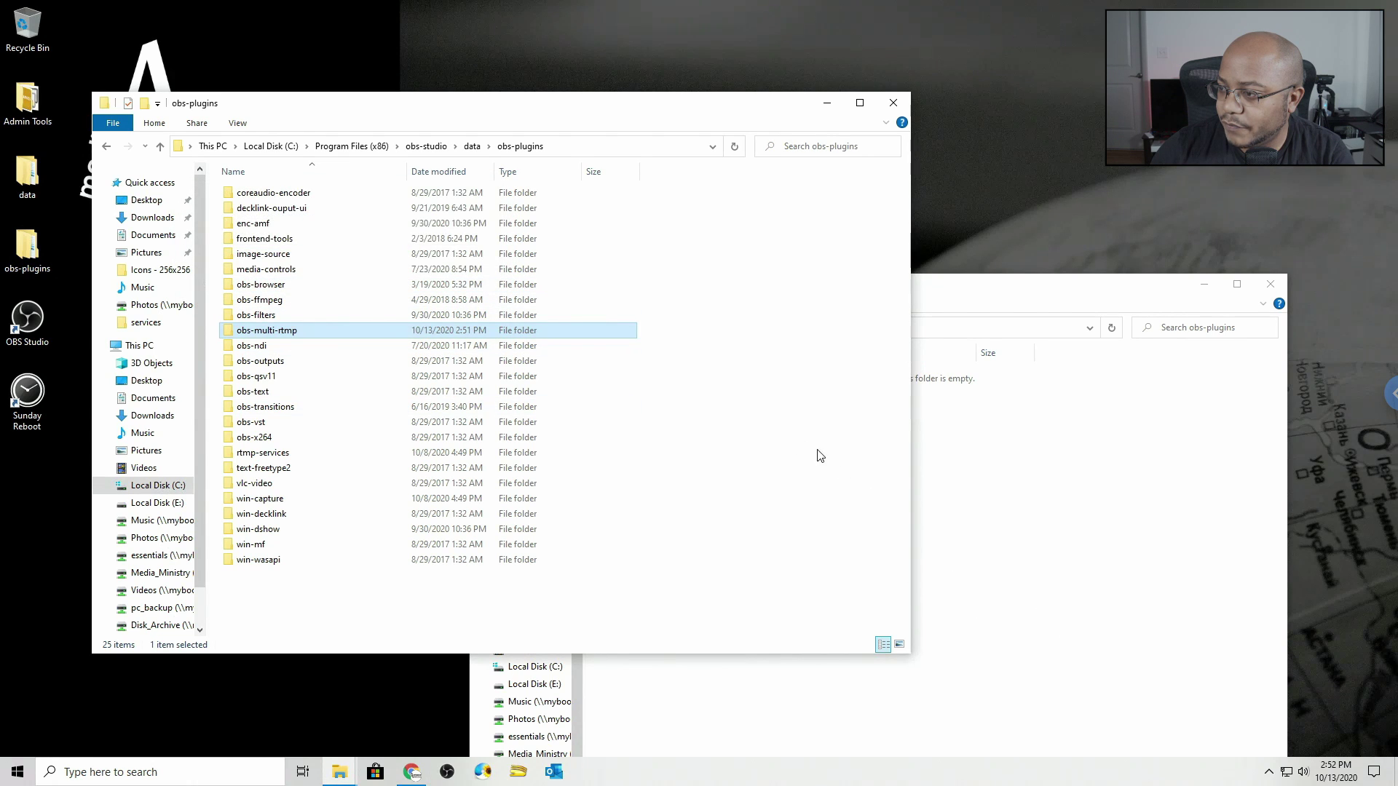
# Return to the obs-studio folder and close the emptied desktop obs-plugins window
pyautogui.click(428, 148)
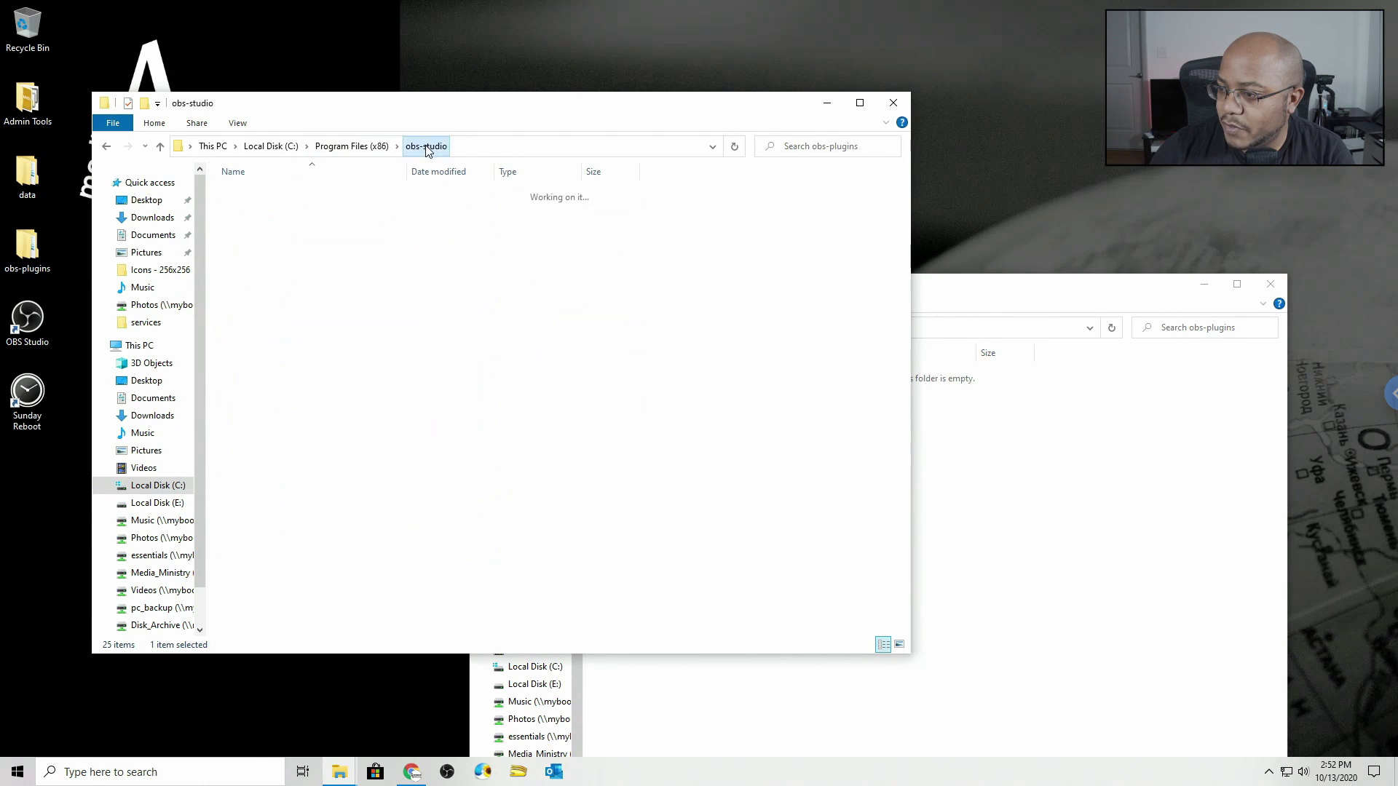
pyautogui.click(1007, 588)
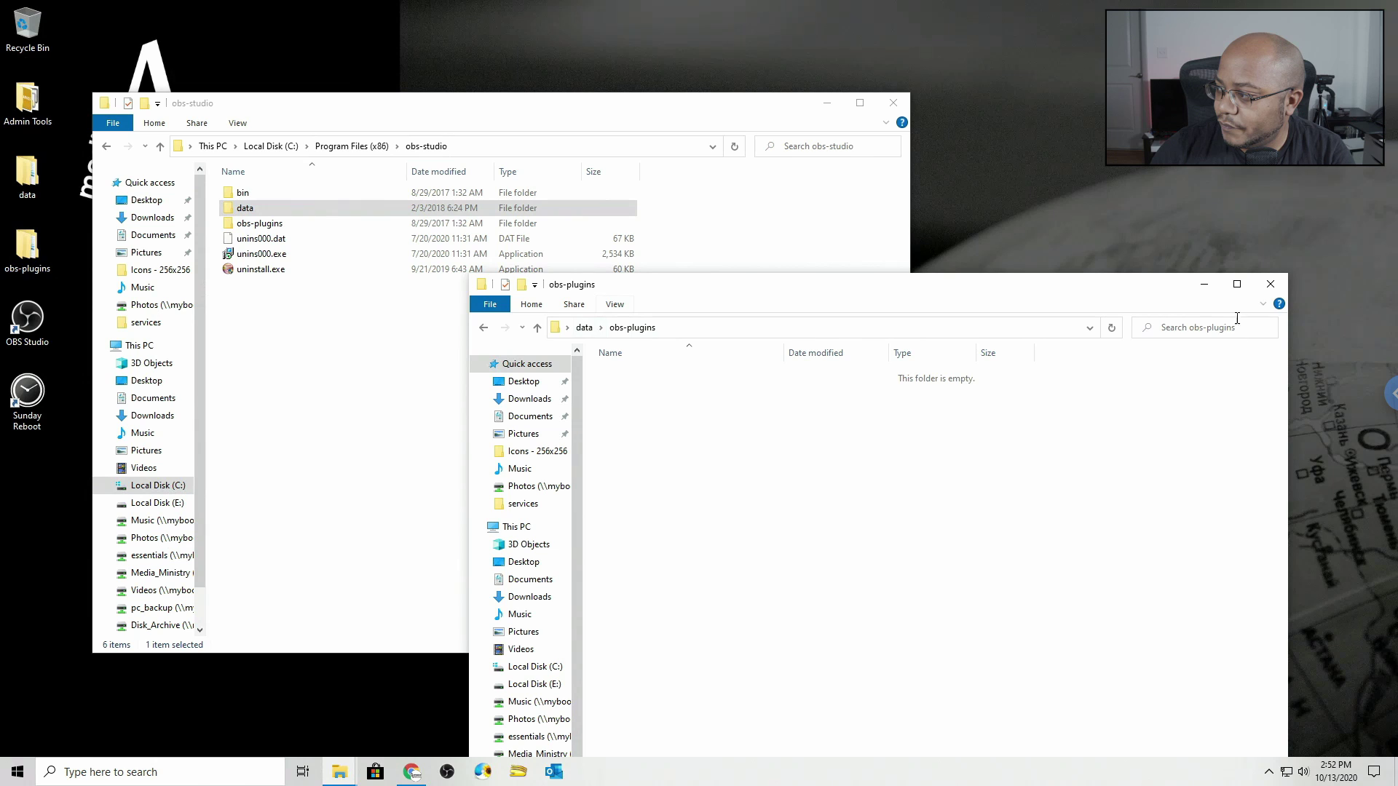
pyautogui.click(1282, 291)
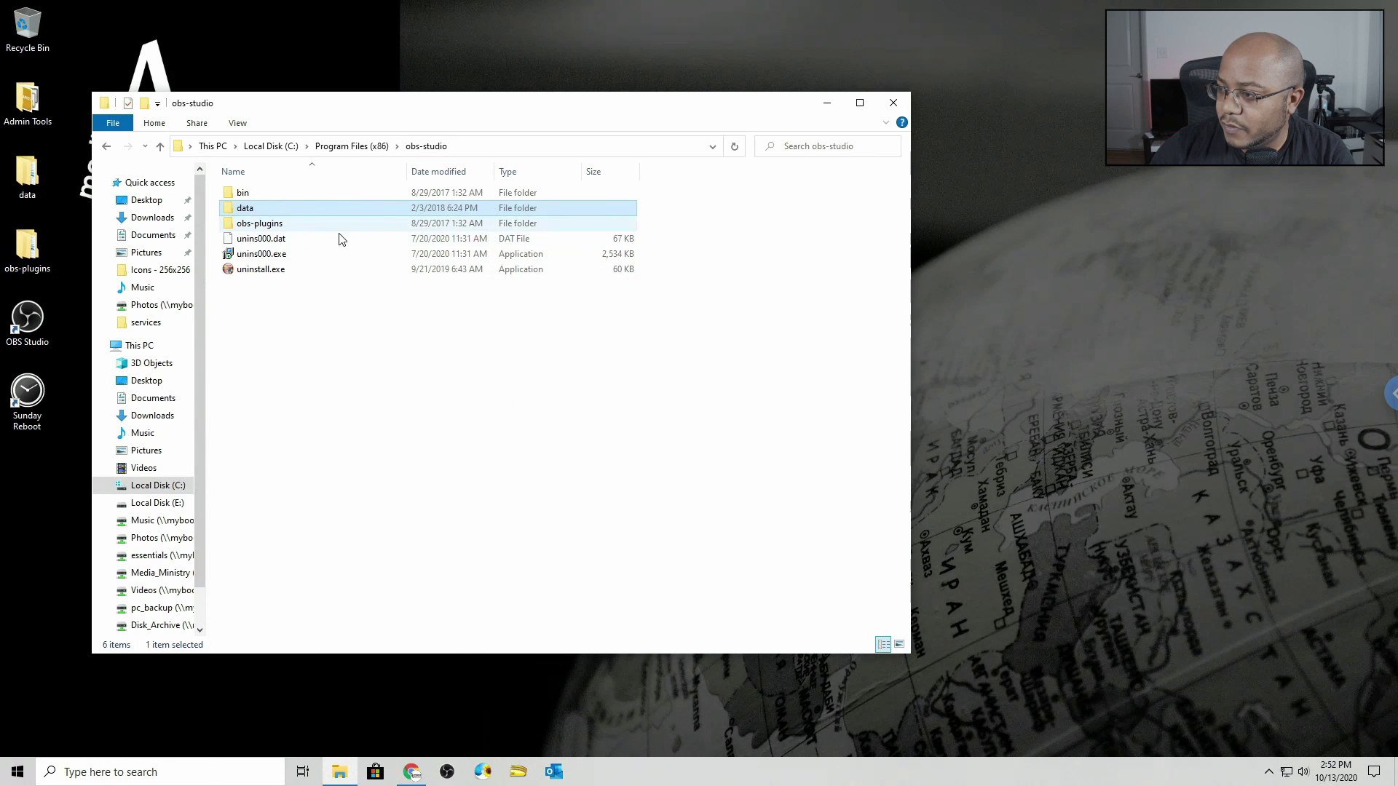
# Move obs-multi-rtmp.dll from the desktop's obs-plugins\32bit folder into obs-studio\obs-plugins\32bit, granting administrator permission
pyautogui.doubleClick(36, 246)
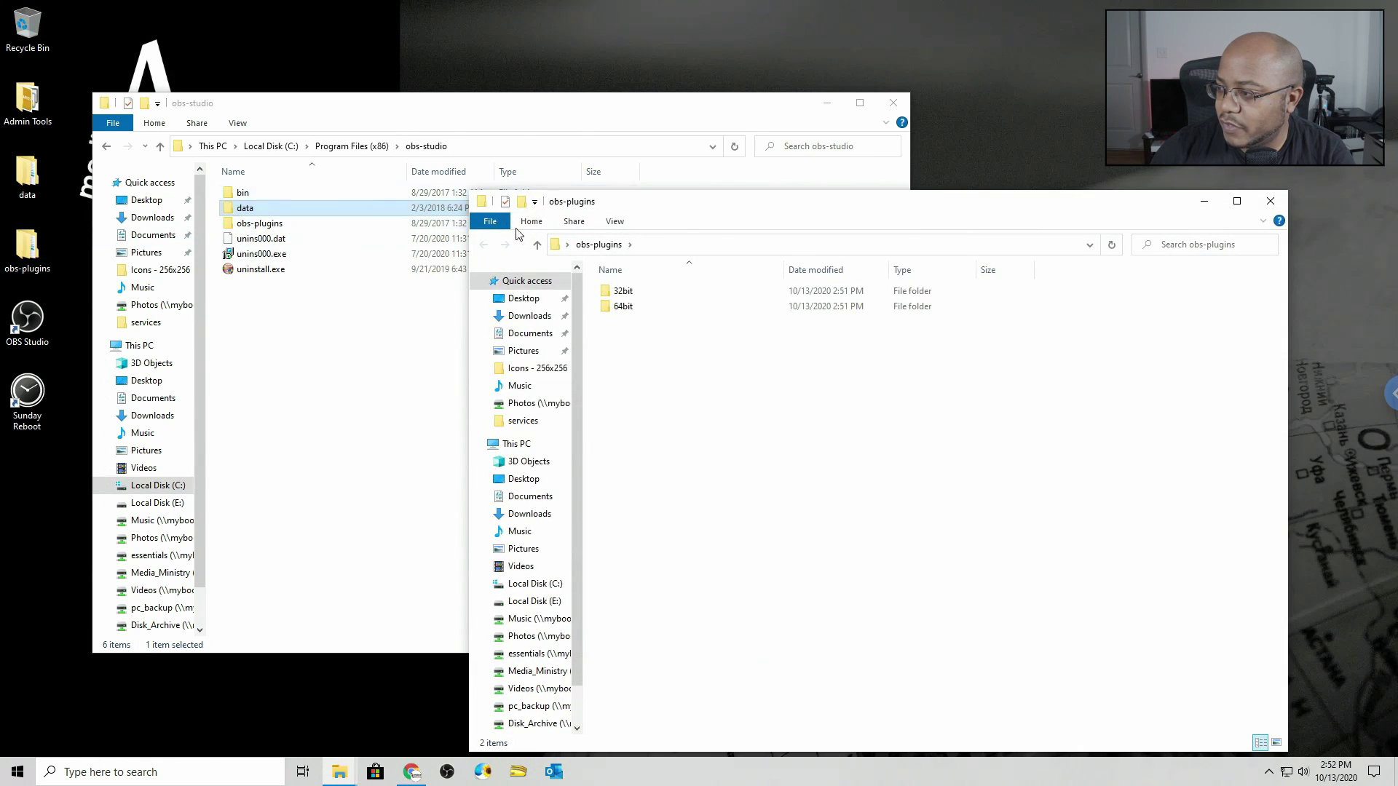
pyautogui.doubleClick(313, 223)
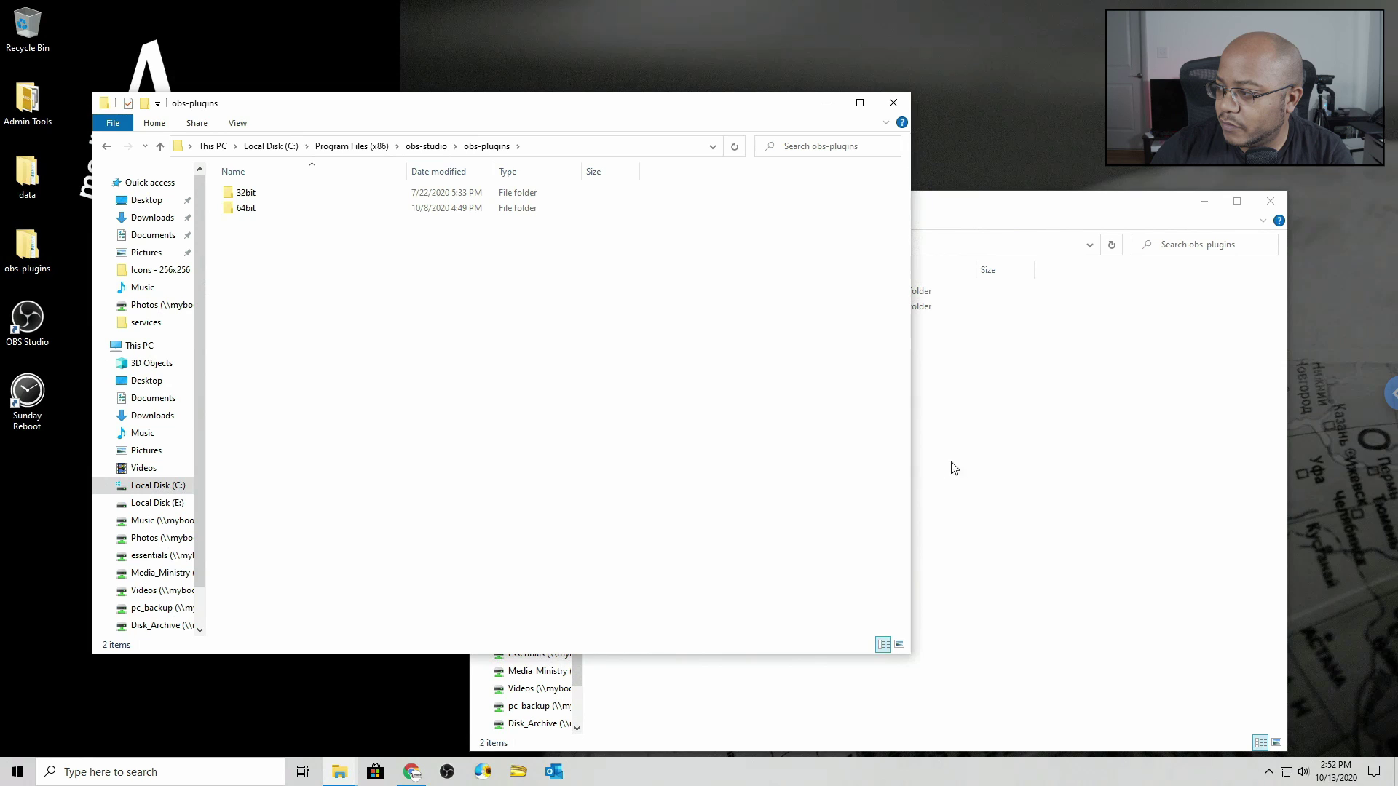
pyautogui.click(1008, 474)
pyautogui.doubleClick(619, 293)
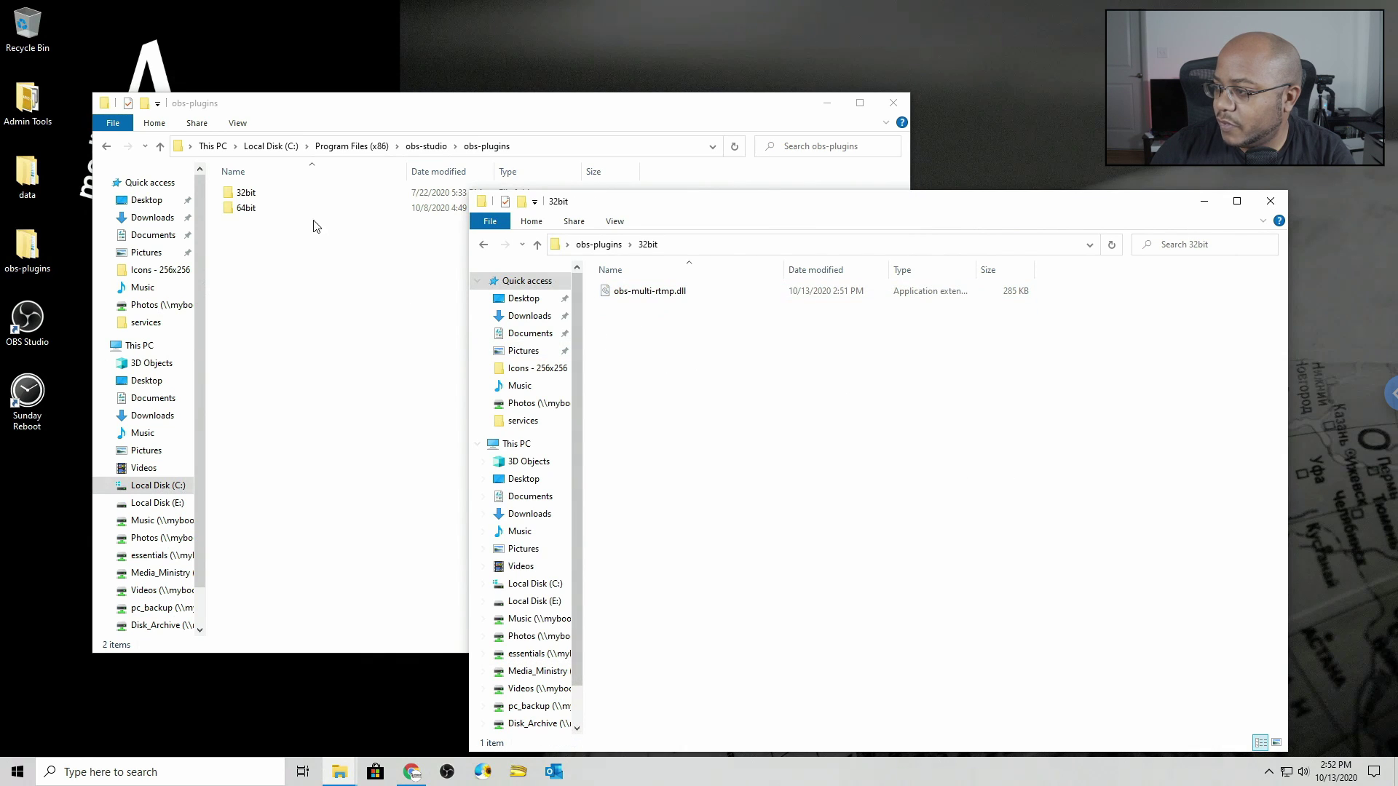
pyautogui.doubleClick(245, 192)
pyautogui.click(821, 390)
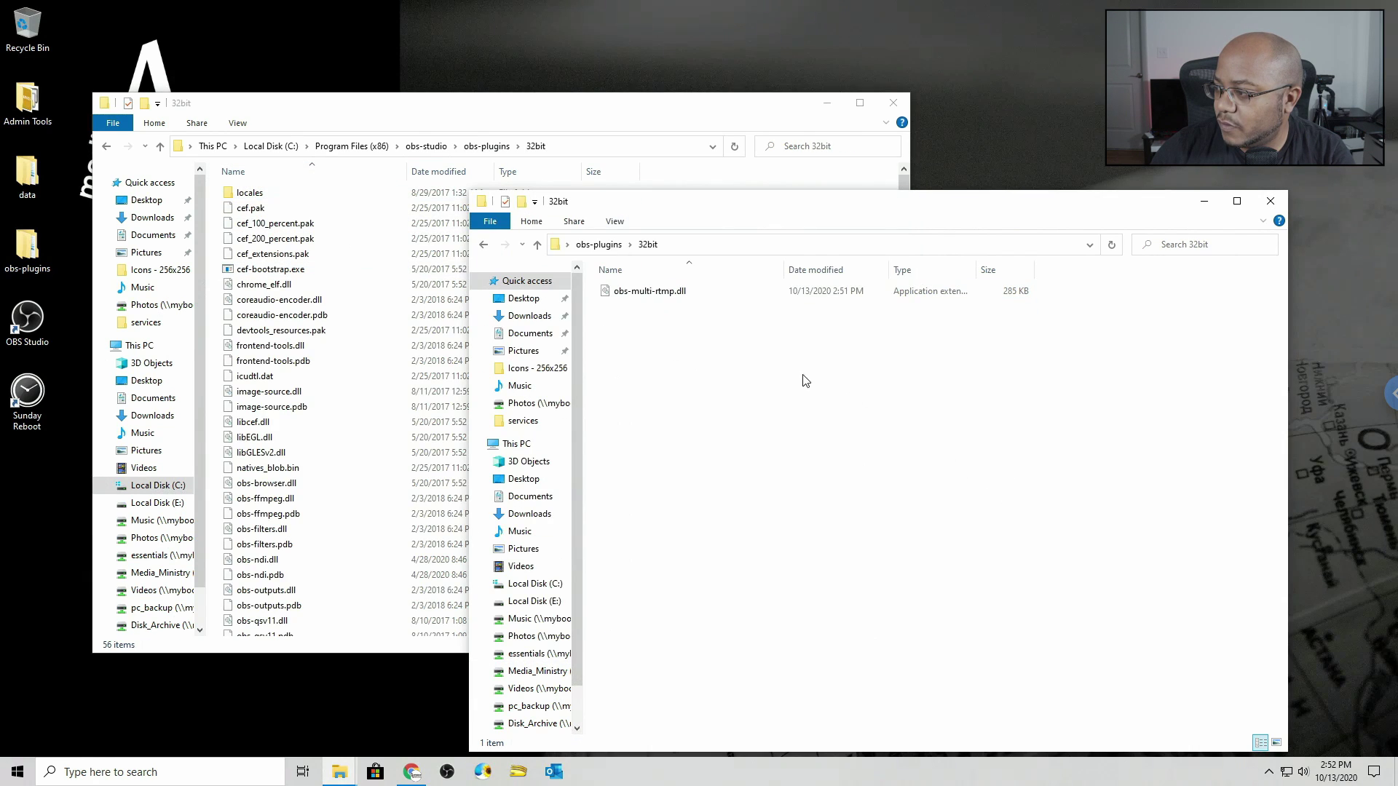
pyautogui.moveTo(711, 211); pyautogui.dragTo(1034, 284)
pyautogui.moveTo(979, 367); pyautogui.dragTo(752, 445)
pyautogui.click(660, 288)
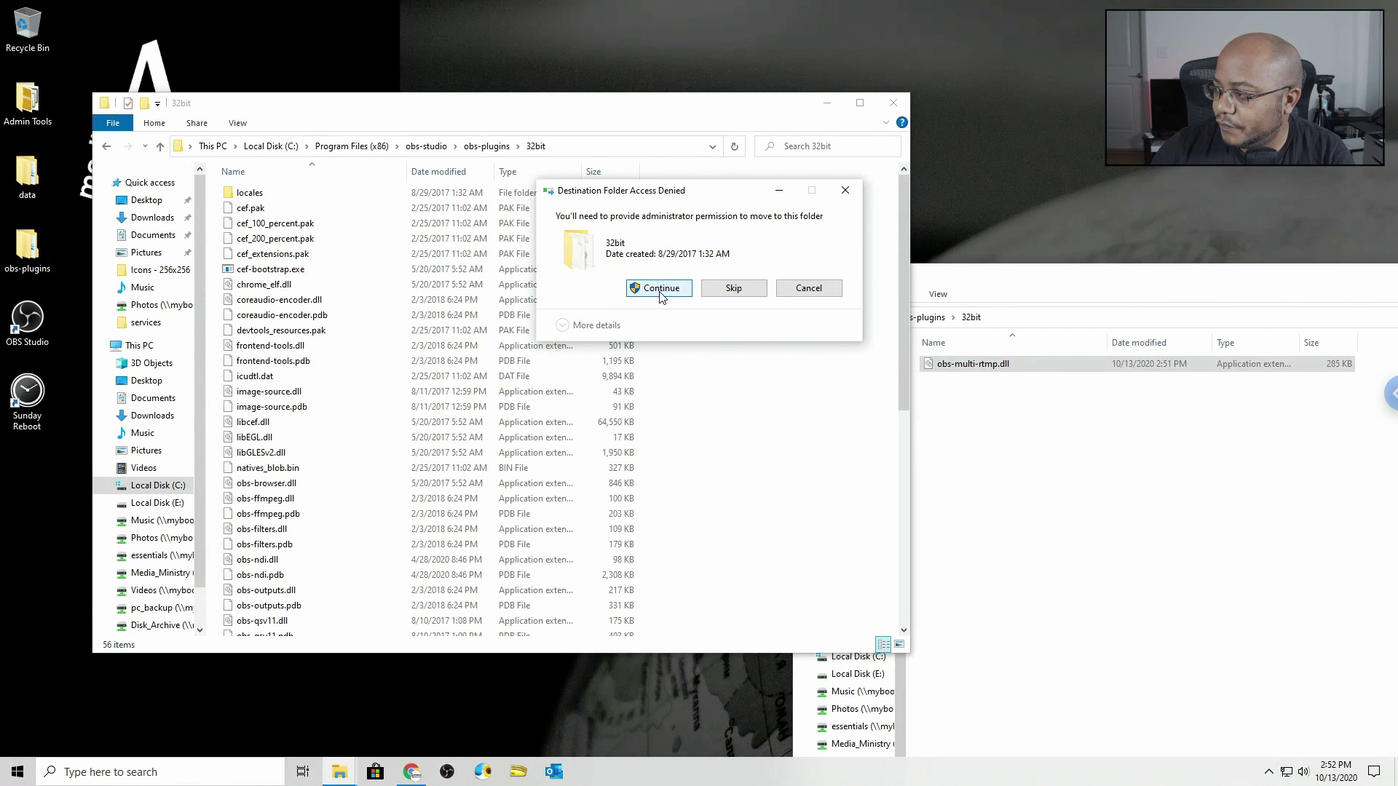
# Move obs-multi-rtmp.dll from the desktop's obs-plugins\64bit folder into obs-studio\obs-plugins\64bit, granting administrator permission
pyautogui.click(486, 146)
pyautogui.click(960, 352)
pyautogui.click(928, 321)
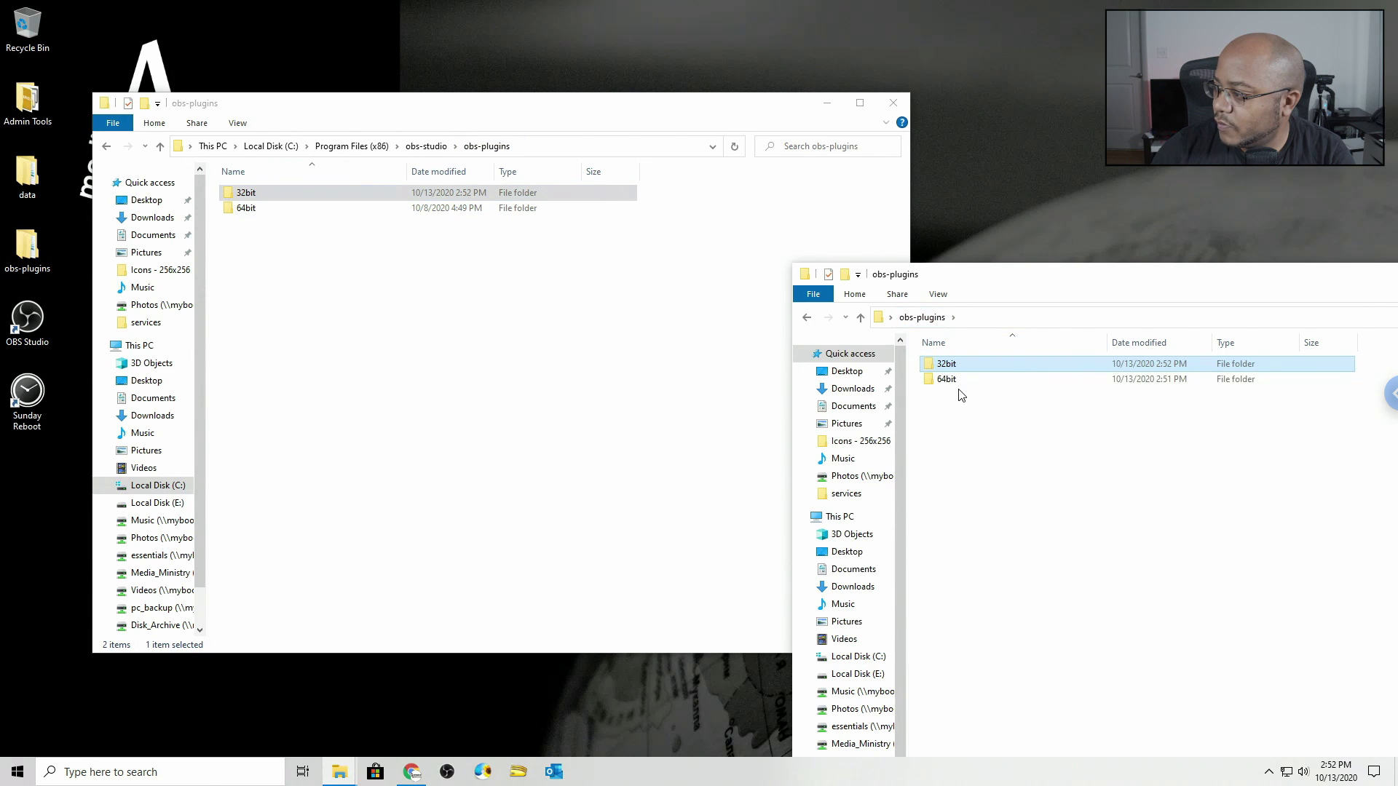
pyautogui.doubleClick(947, 379)
pyautogui.doubleClick(301, 210)
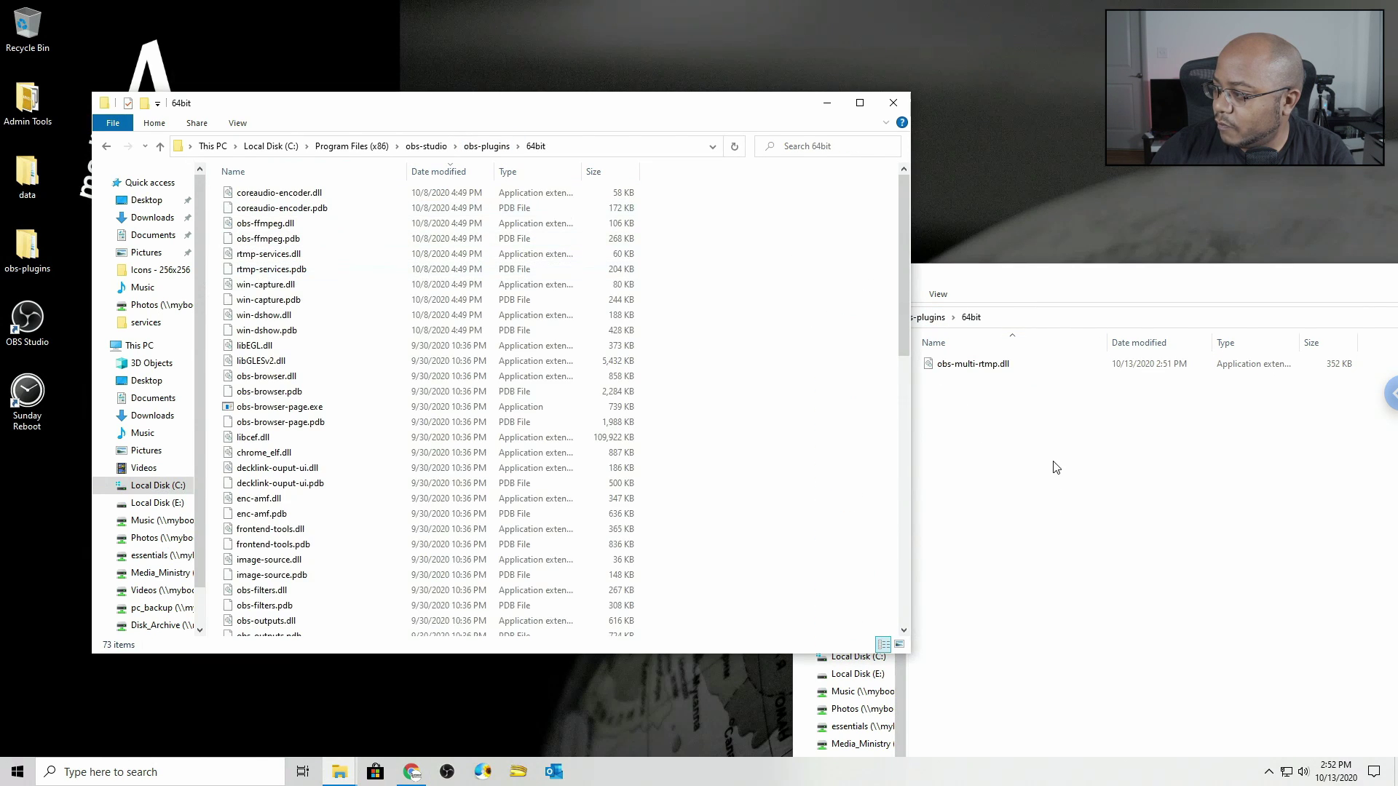
pyautogui.click(1020, 427)
pyautogui.moveTo(968, 368); pyautogui.dragTo(738, 469)
pyautogui.click(674, 295)
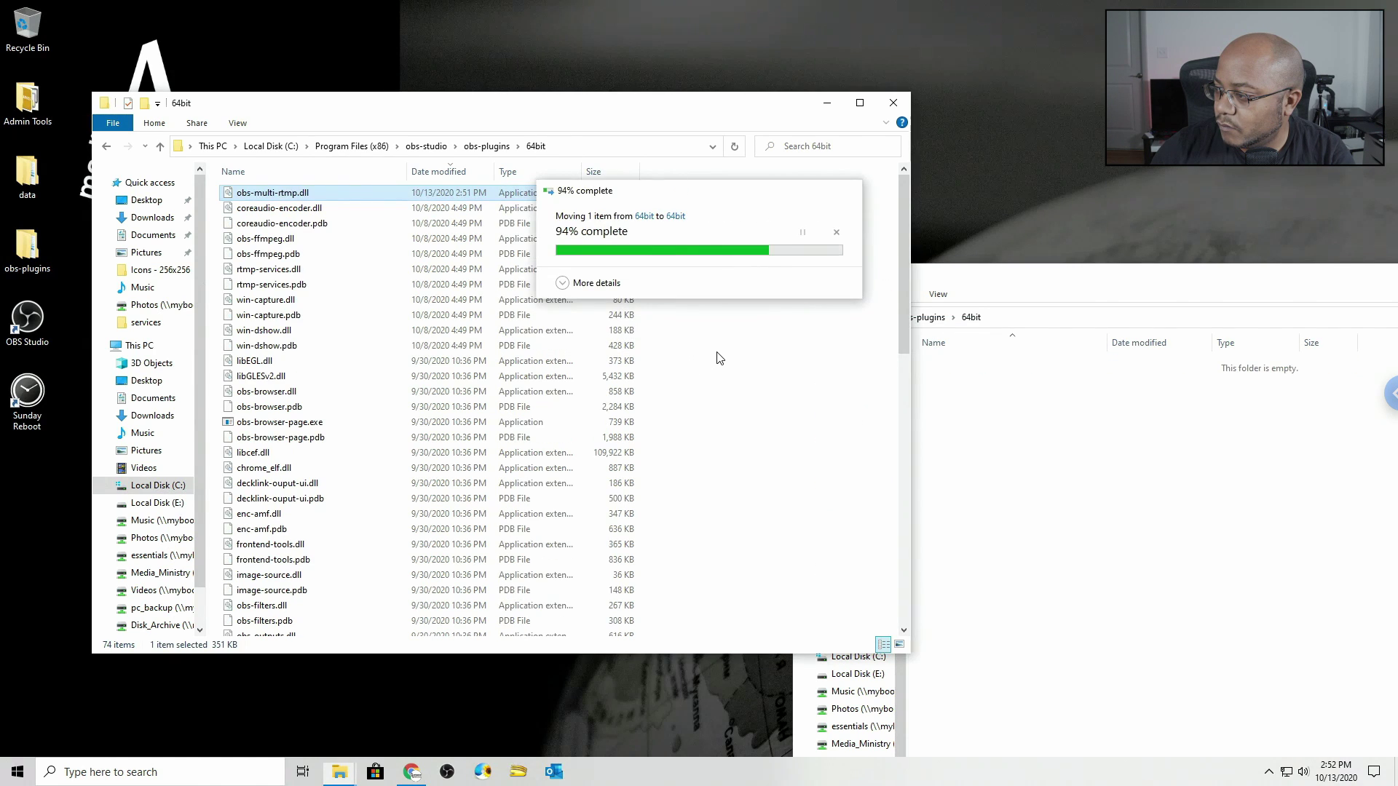
# Close both 64bit folder windows
pyautogui.click(894, 102)
pyautogui.moveTo(1046, 278); pyautogui.dragTo(701, 231)
pyautogui.click(1247, 213)
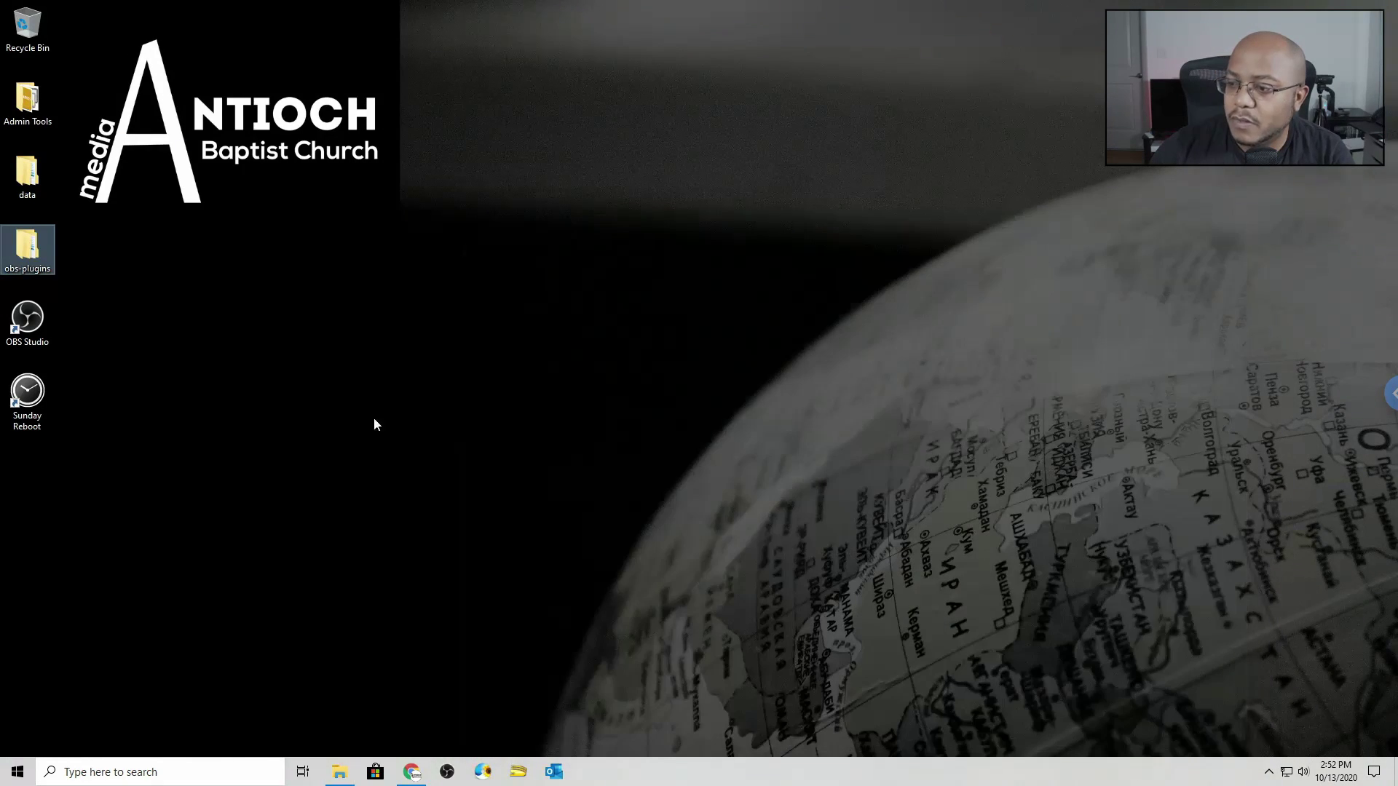
# Launch OBS Studio, maximize its window and widen the Multiple output dock
pyautogui.doubleClick(27, 320)
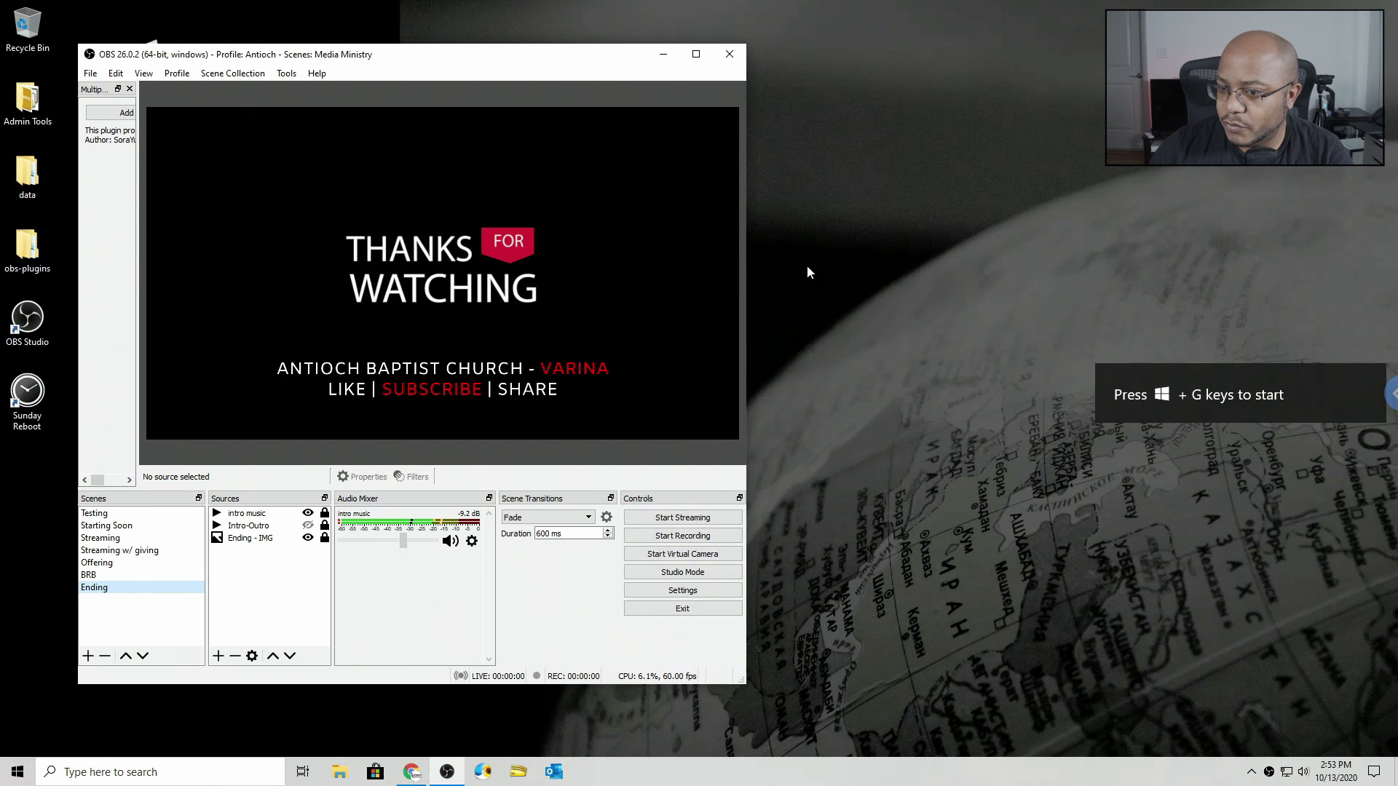
pyautogui.click(701, 56)
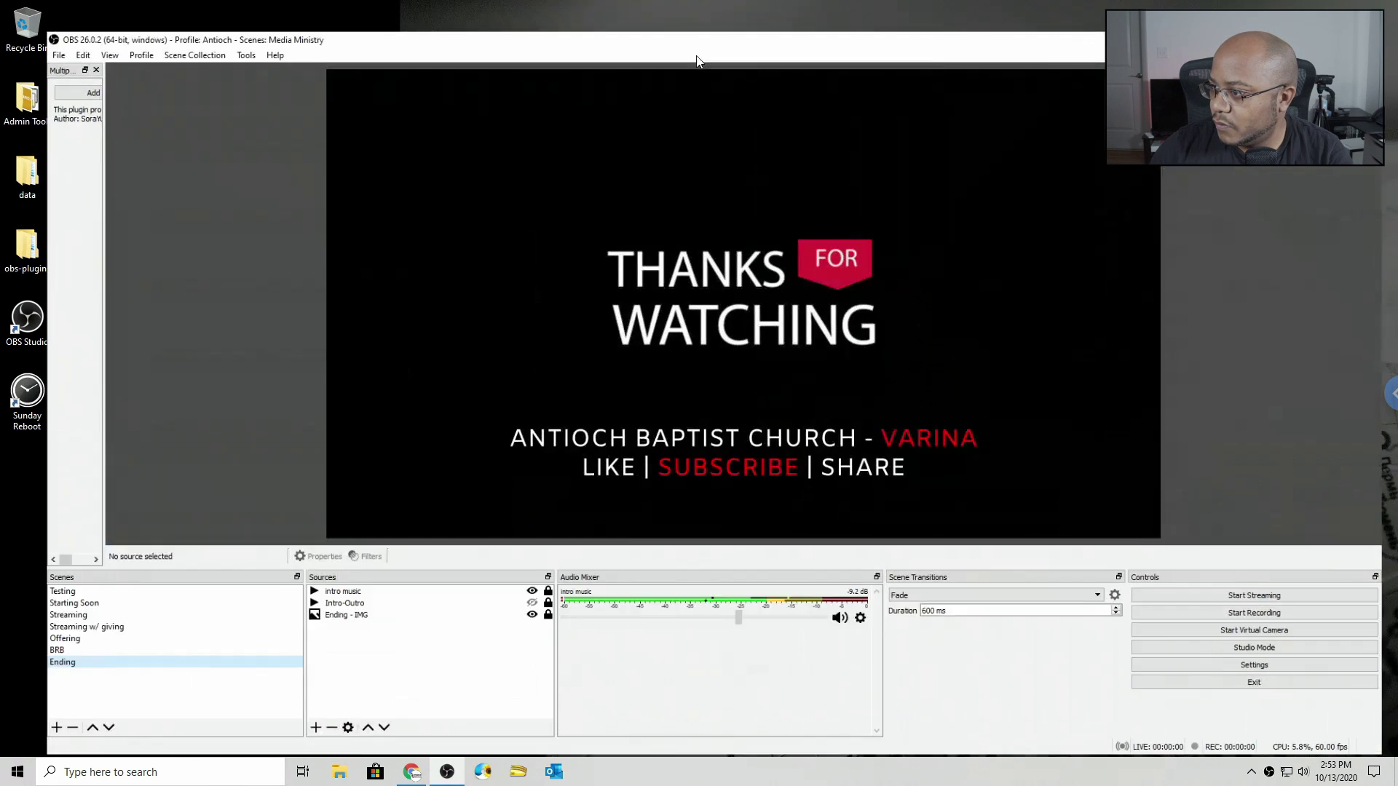
pyautogui.moveTo(60, 223); pyautogui.dragTo(251, 220)
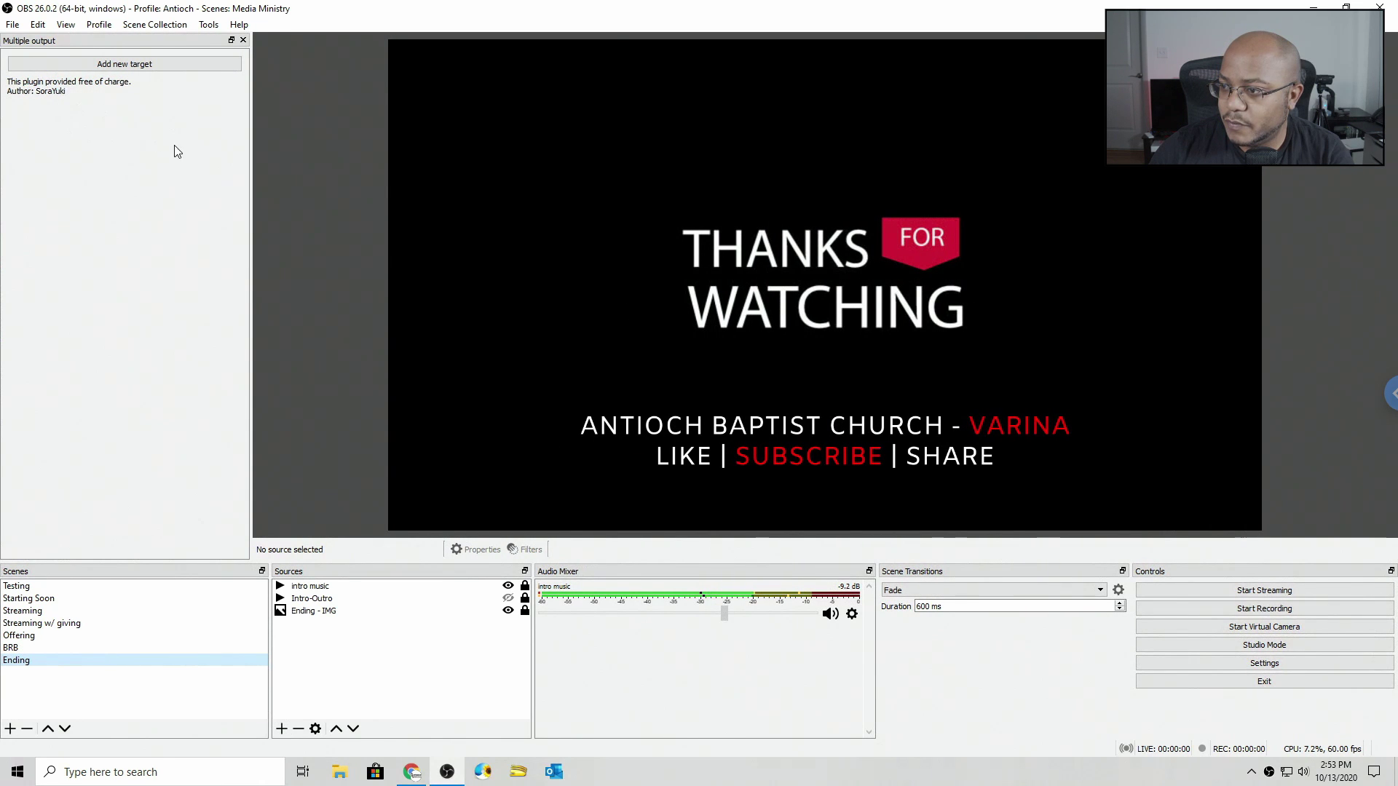
# Add a new target in the Multiple output dock and name it YouTube
pyautogui.click(131, 65)
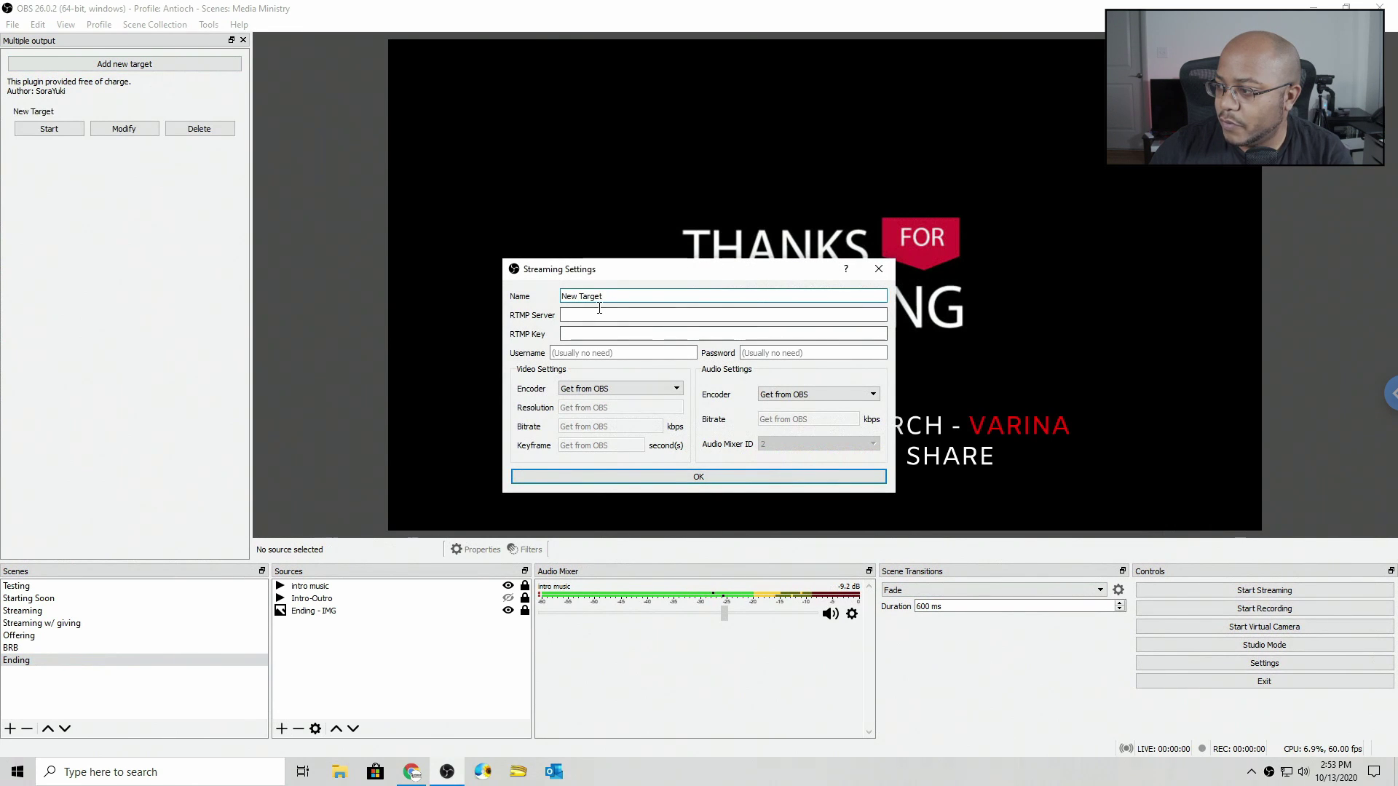
pyautogui.moveTo(611, 297); pyautogui.dragTo(507, 305)
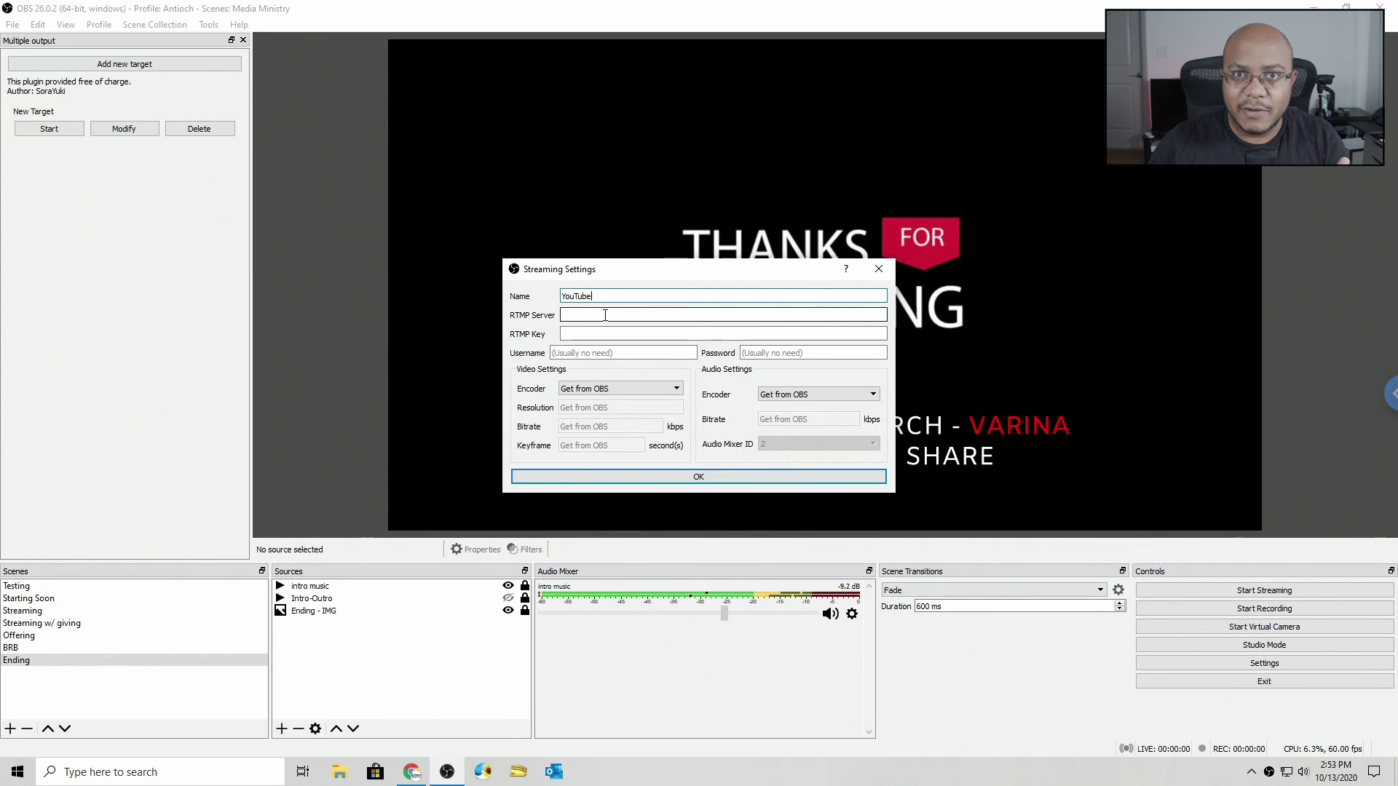
# Switch to Chrome and open the YouTube live streaming page from the youtube.com/AntiochBaptistMedia channel
pyautogui.click(411, 771)
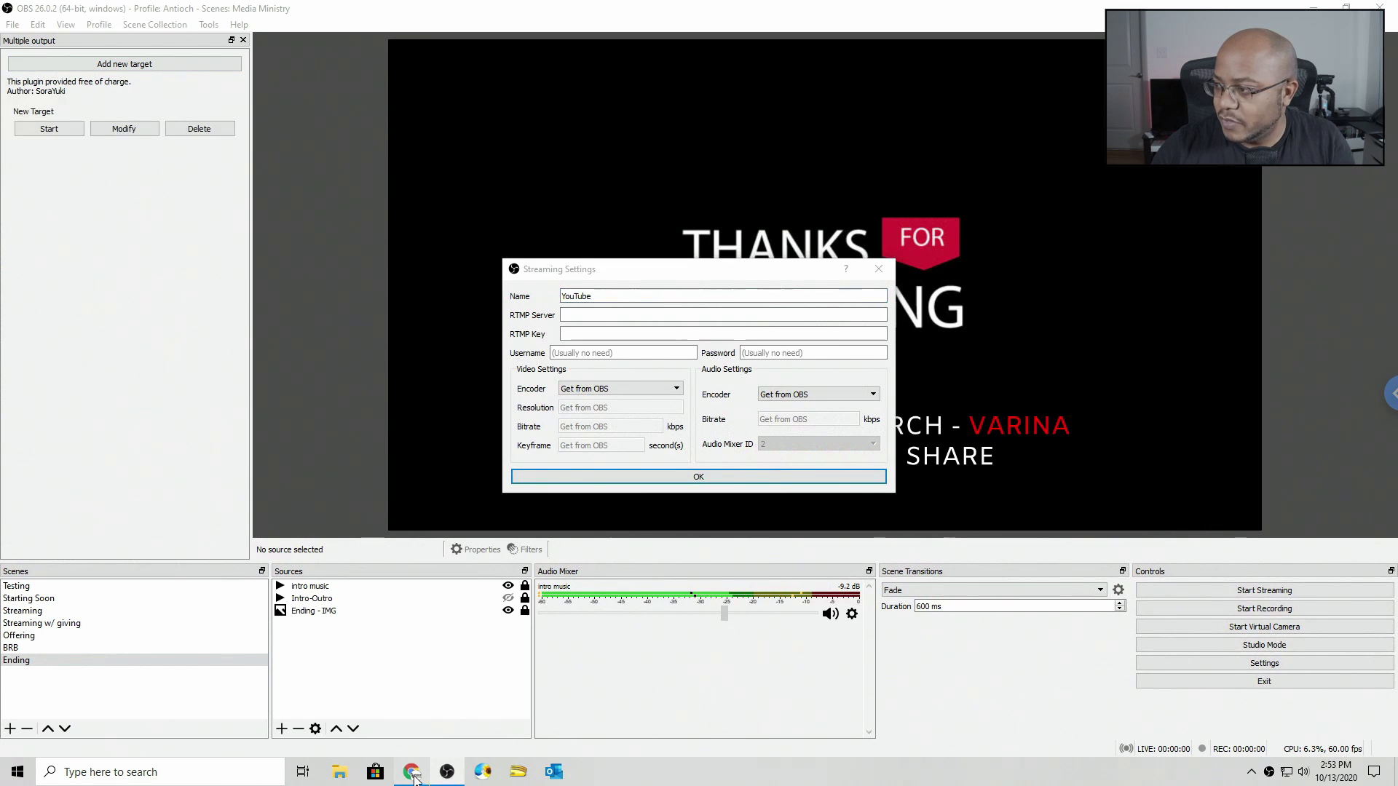
pyautogui.click(221, 57)
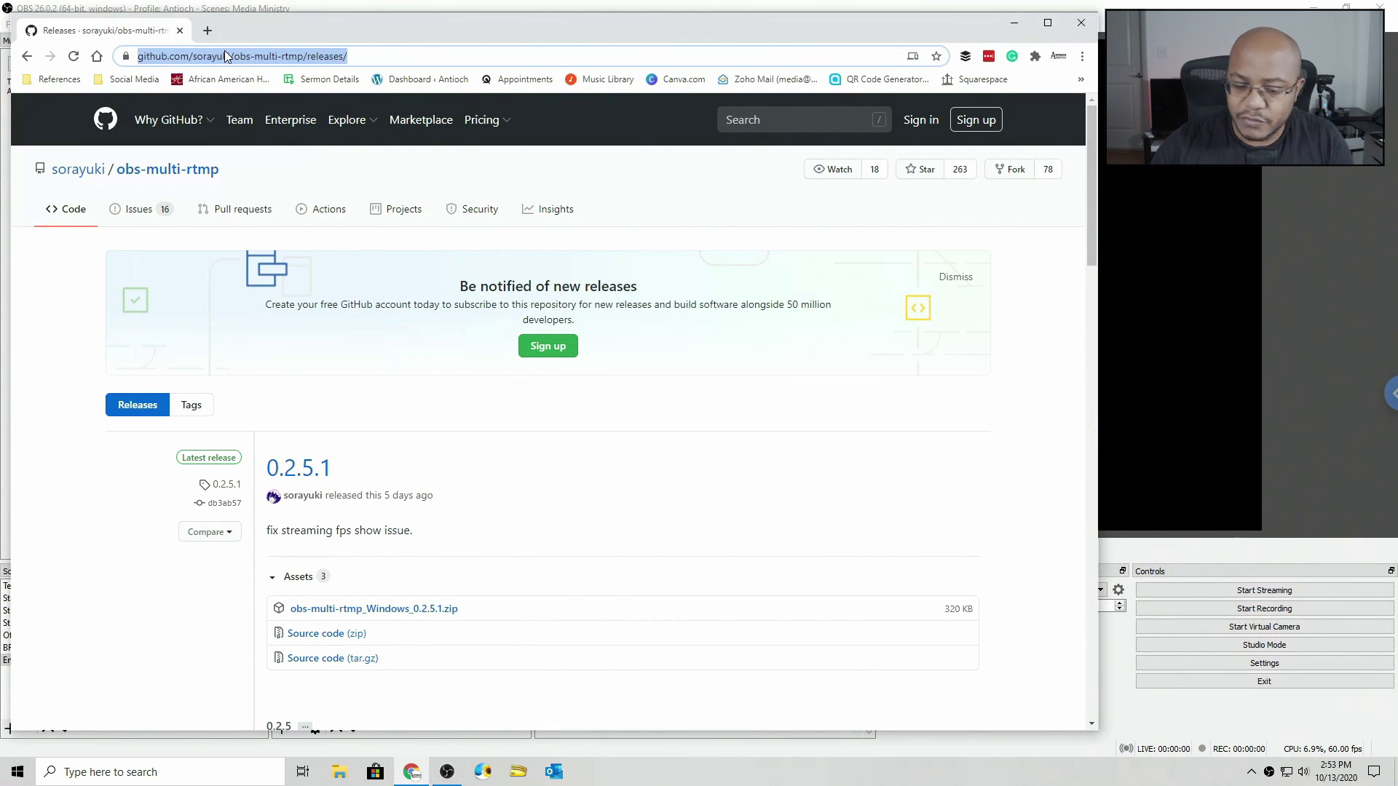
pyautogui.write('youtube')
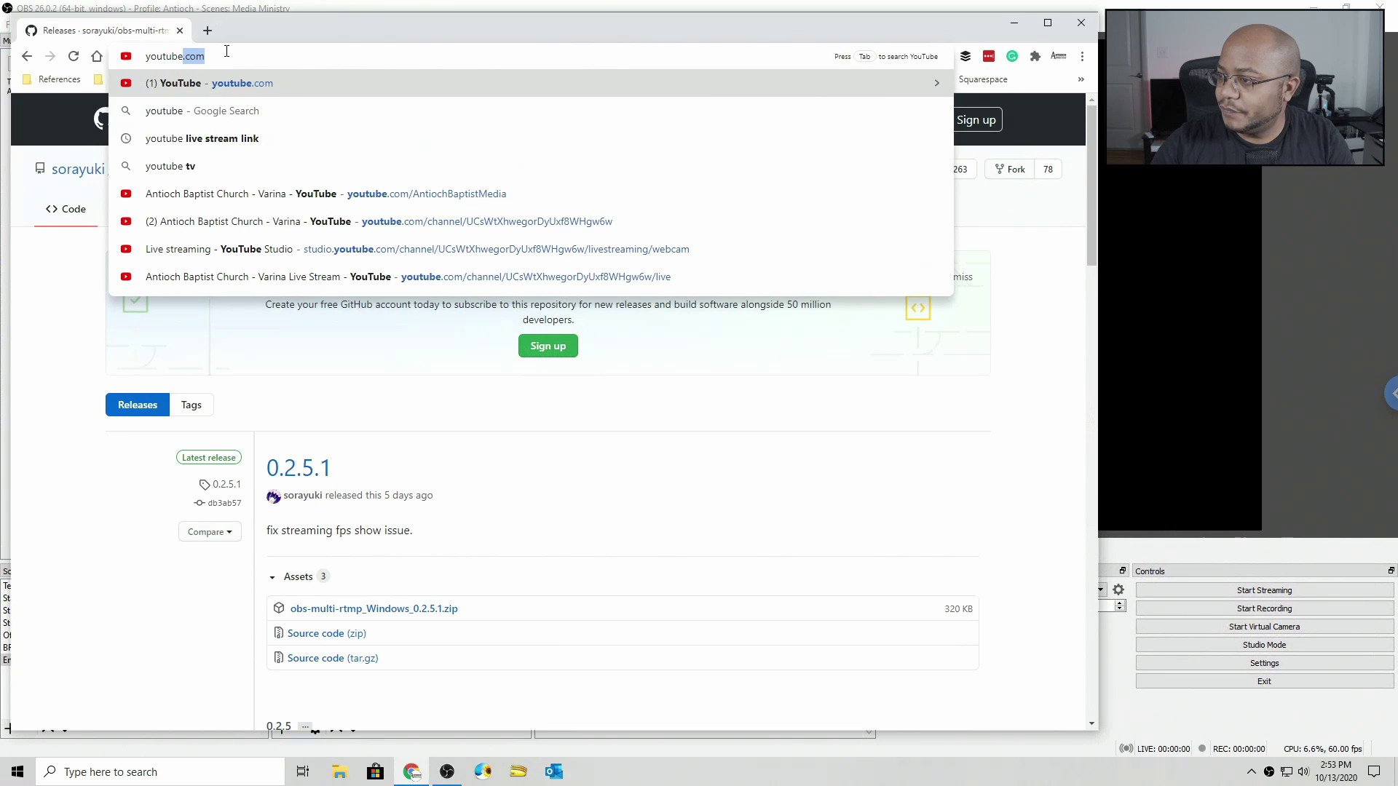
pyautogui.press('Down')
pyautogui.press('Down')
pyautogui.press('Down')
pyautogui.press('Down')
pyautogui.press('Return')
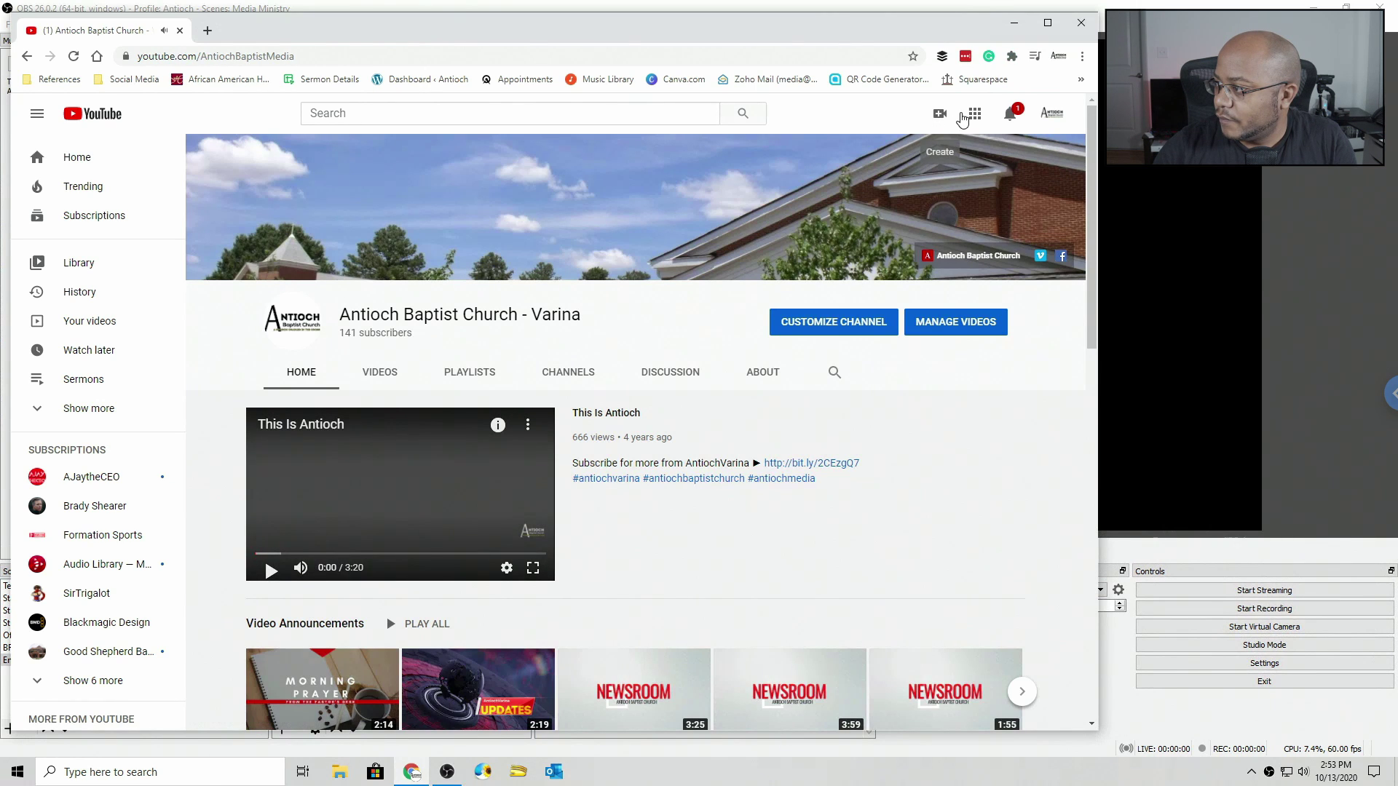
pyautogui.click(941, 115)
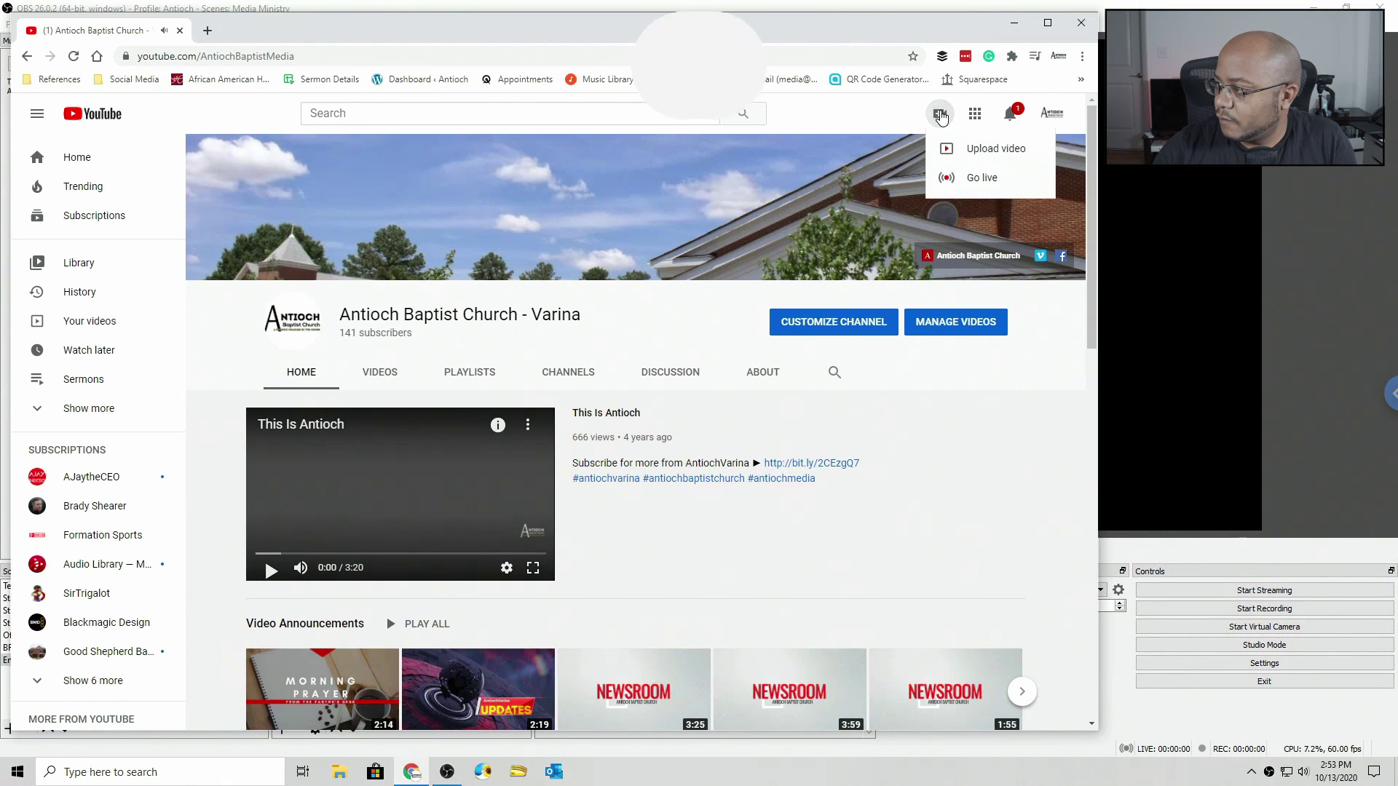
pyautogui.click(988, 178)
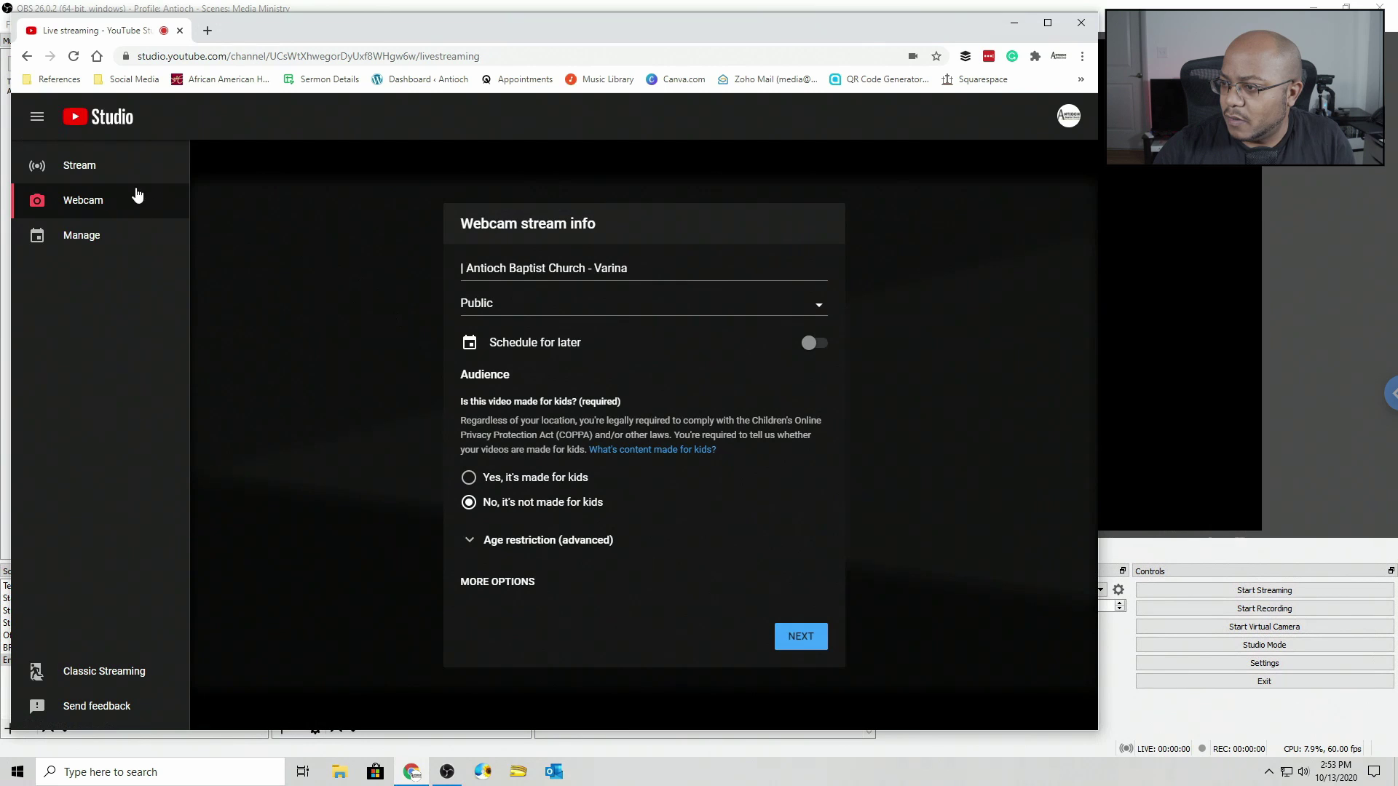
# Open the Stream page in YouTube Studio and select Default stream key (Variable) as the stream key
pyautogui.click(80, 169)
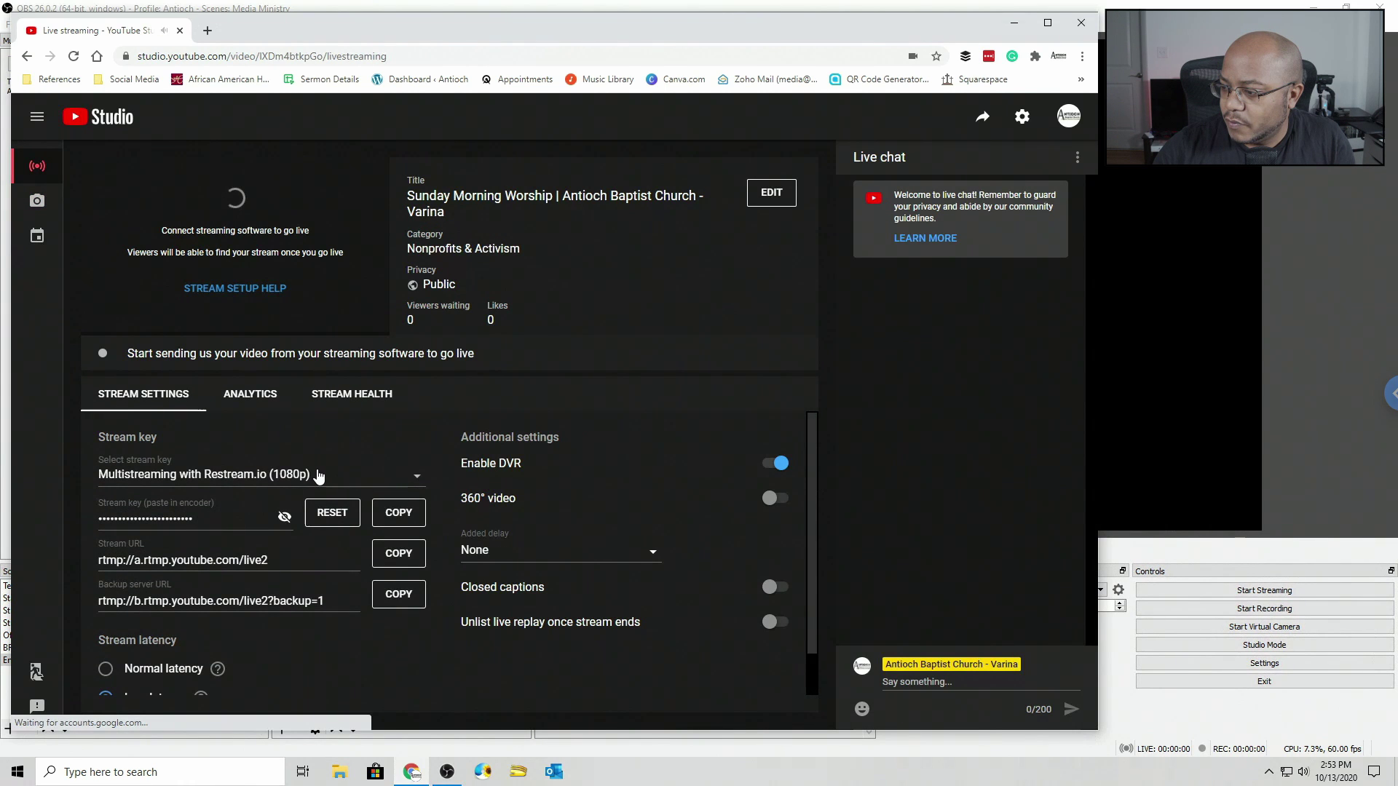
pyautogui.click(318, 475)
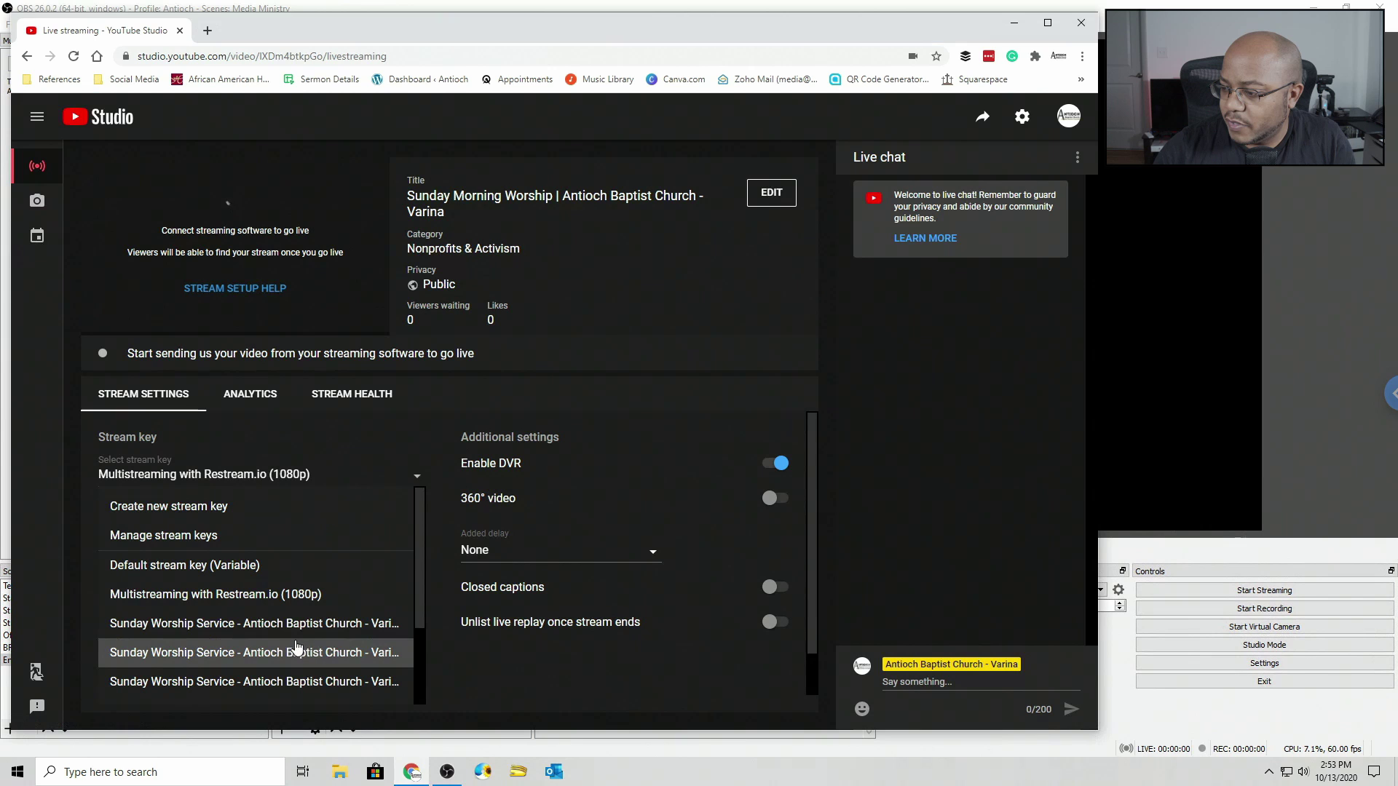
pyautogui.click(233, 565)
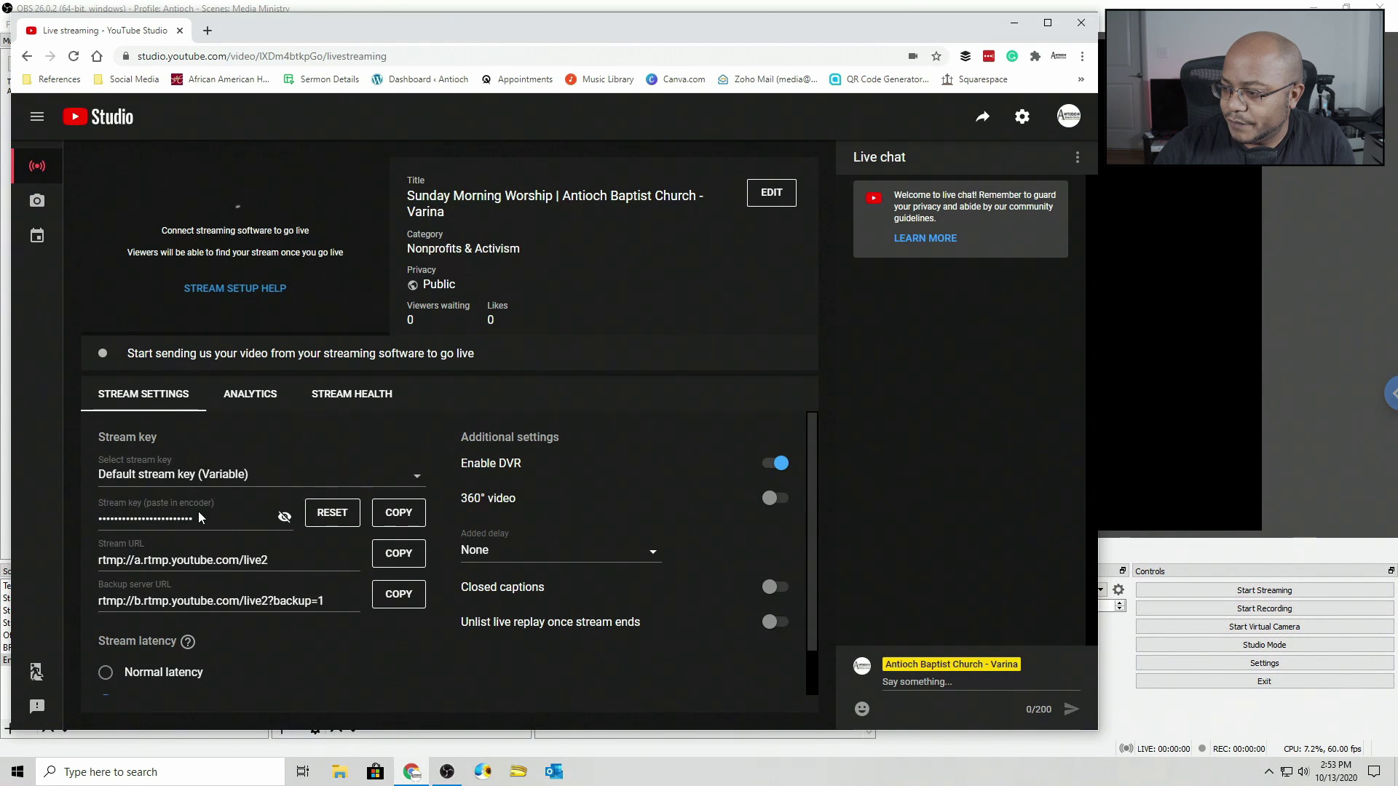
# Copy the stream URL rtmp://a.rtmp.youtube.com/live2 from YouTube Studio and enter it as the YouTube target's RTMP server in OBS
pyautogui.click(398, 554)
pyautogui.click(447, 772)
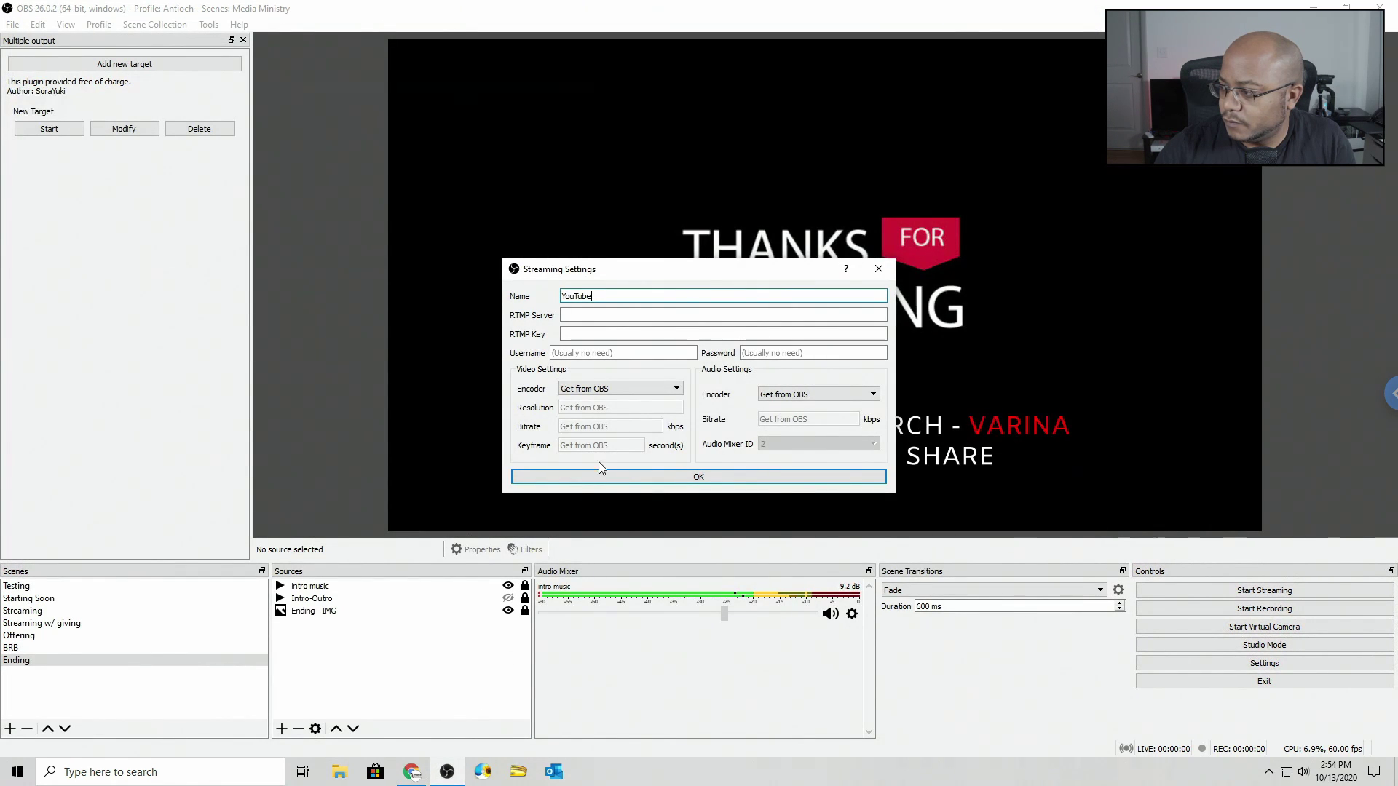
pyautogui.click(582, 315)
pyautogui.write('rtmp://a.rtmp.youtube.com/live2')
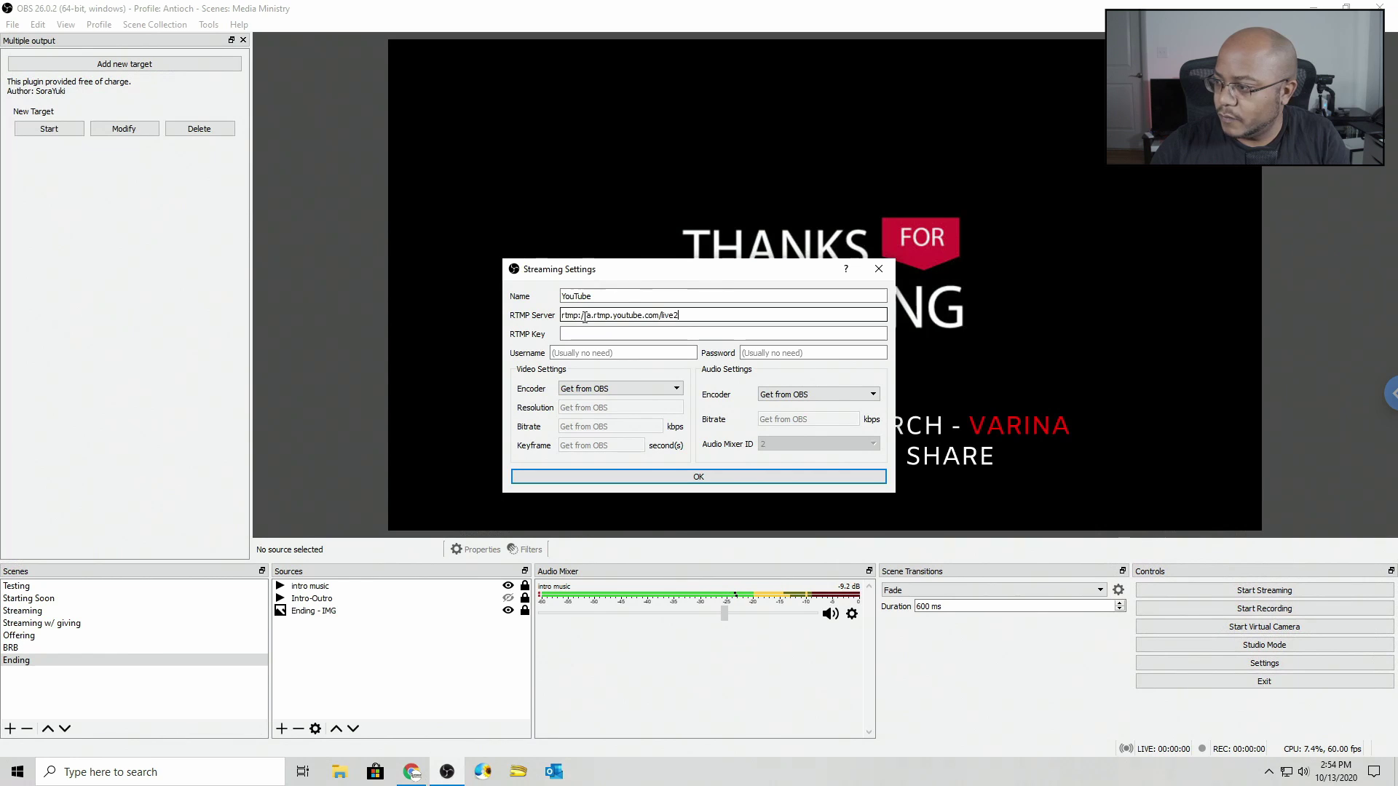
# Copy the stream key from YouTube Studio in Chrome and paste it as the YouTube target's RTMP key in OBS
pyautogui.click(413, 776)
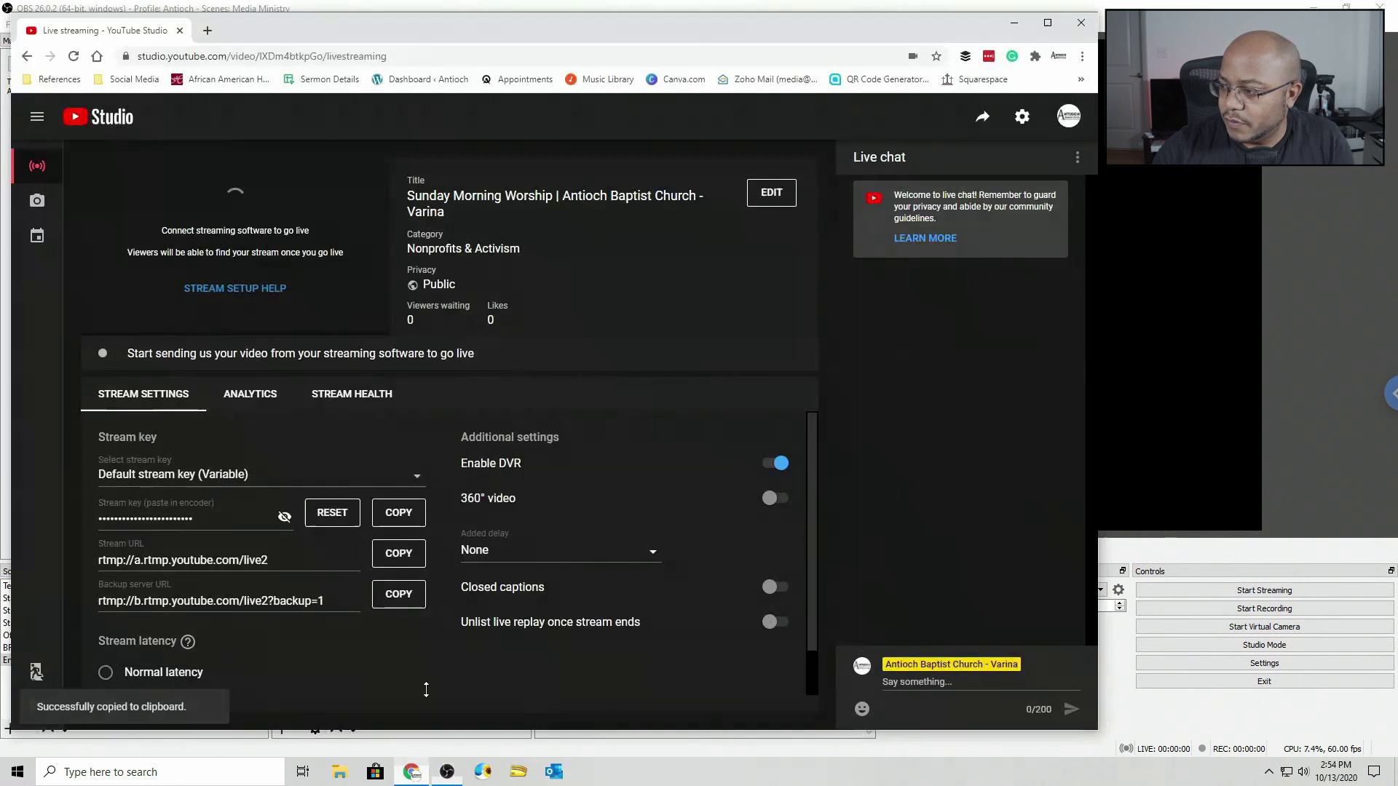
pyautogui.click(398, 513)
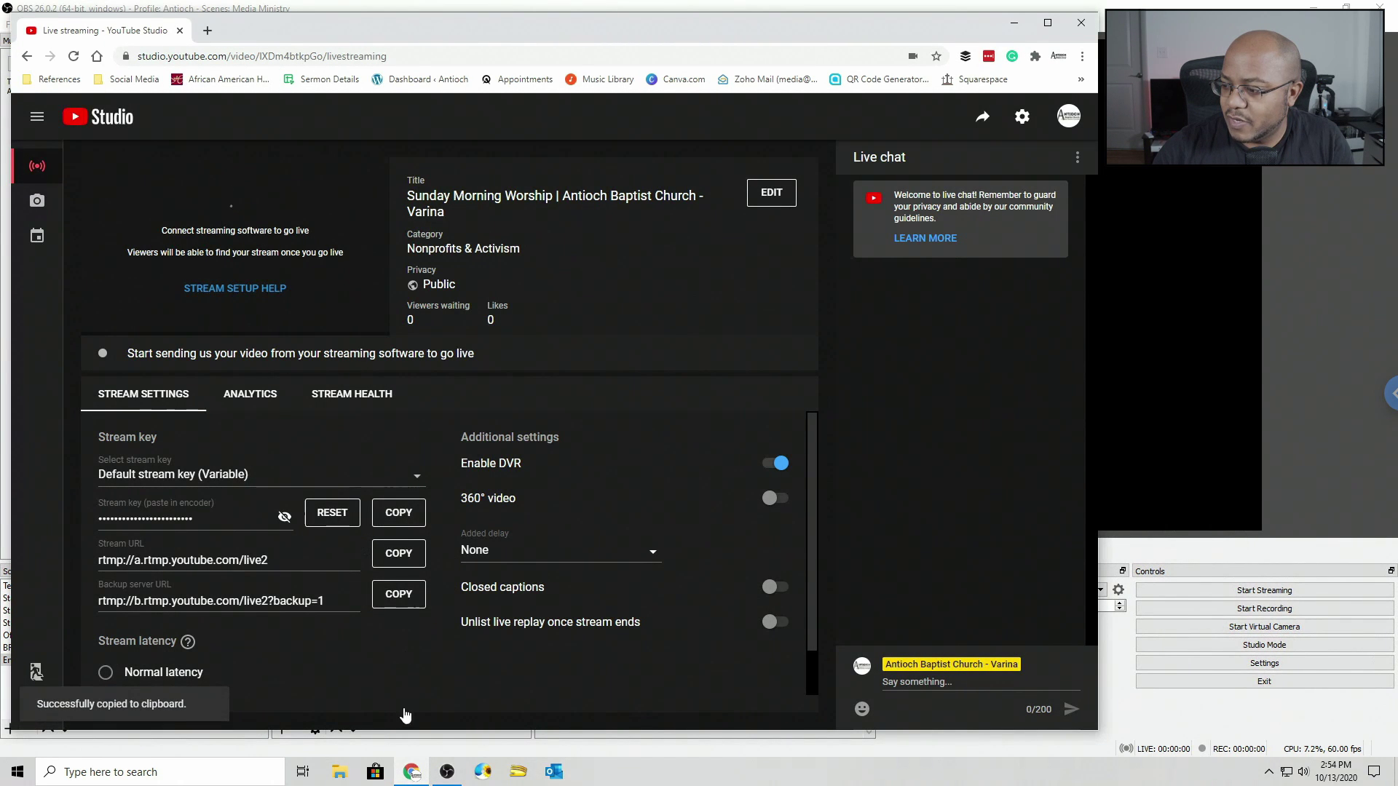
pyautogui.click(446, 773)
pyautogui.click(585, 335)
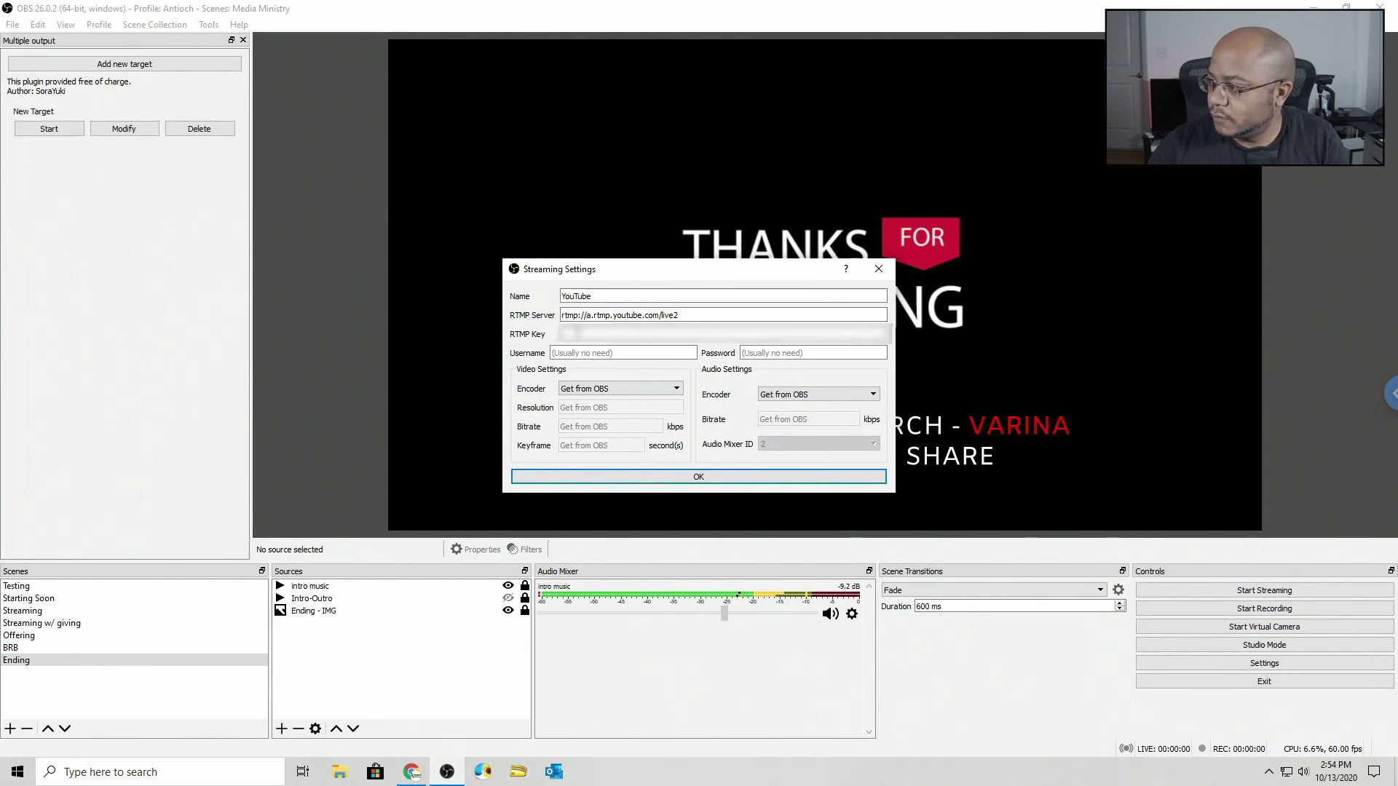
pyautogui.hotkey('ctrl', 'v')
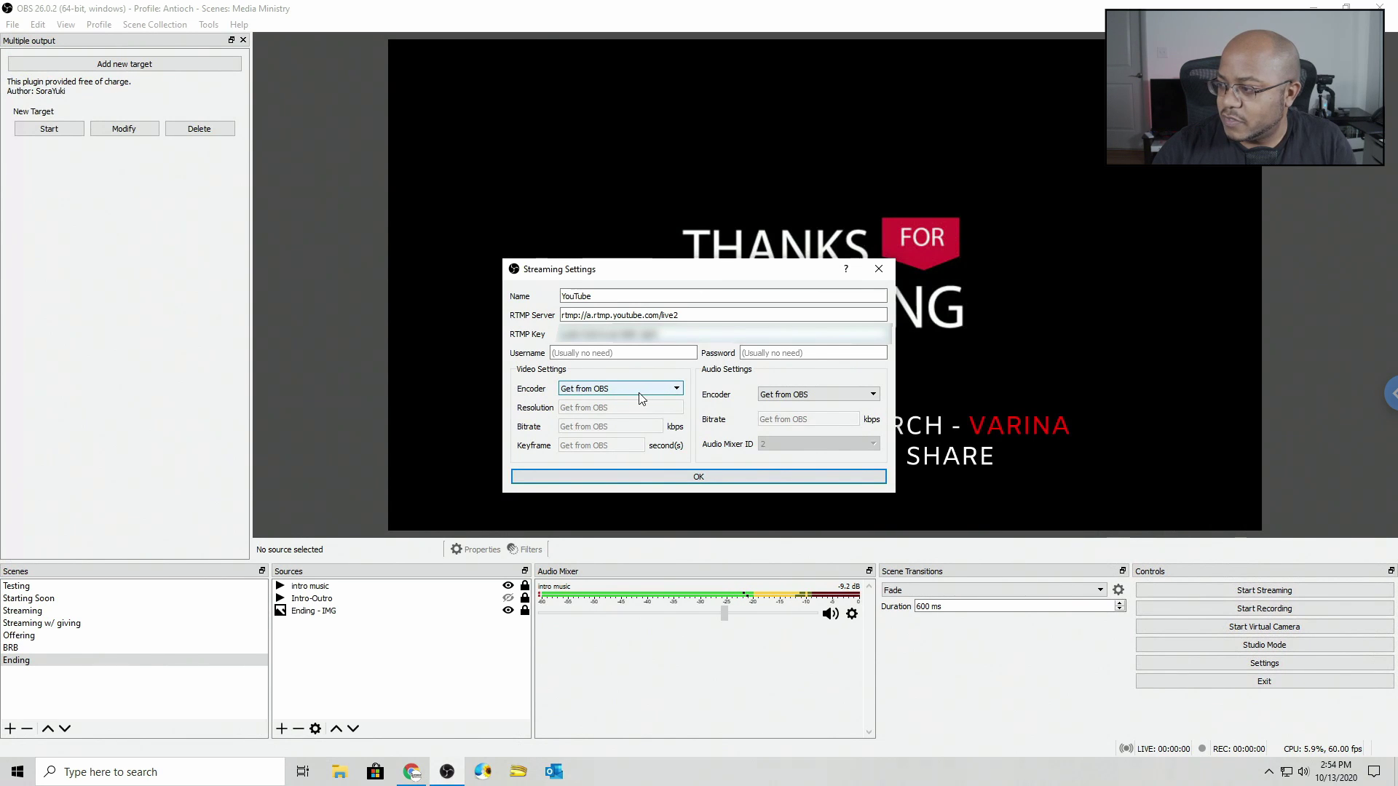
# Keep the YouTube target's video encoder on Get from OBS and save the streaming settings
pyautogui.click(677, 391)
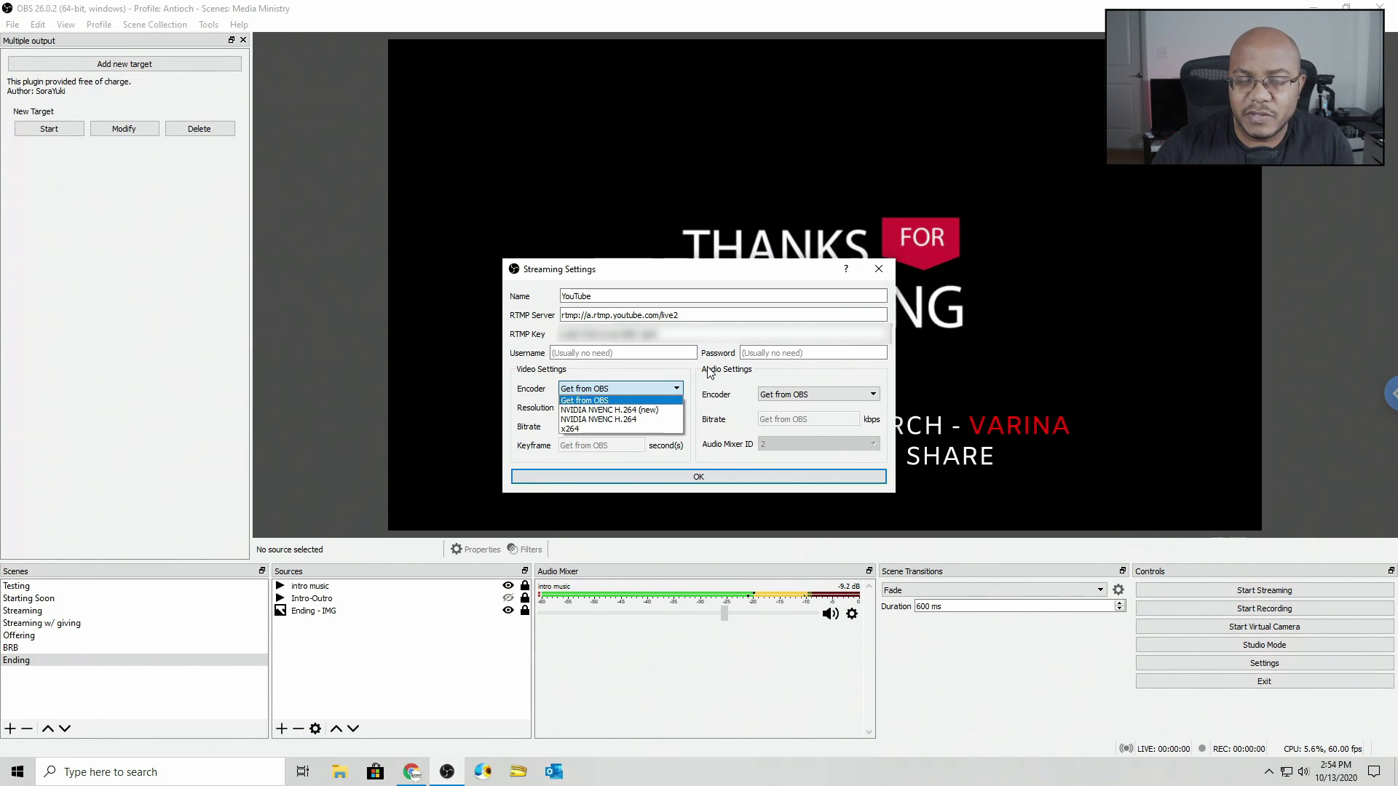
pyautogui.click(696, 374)
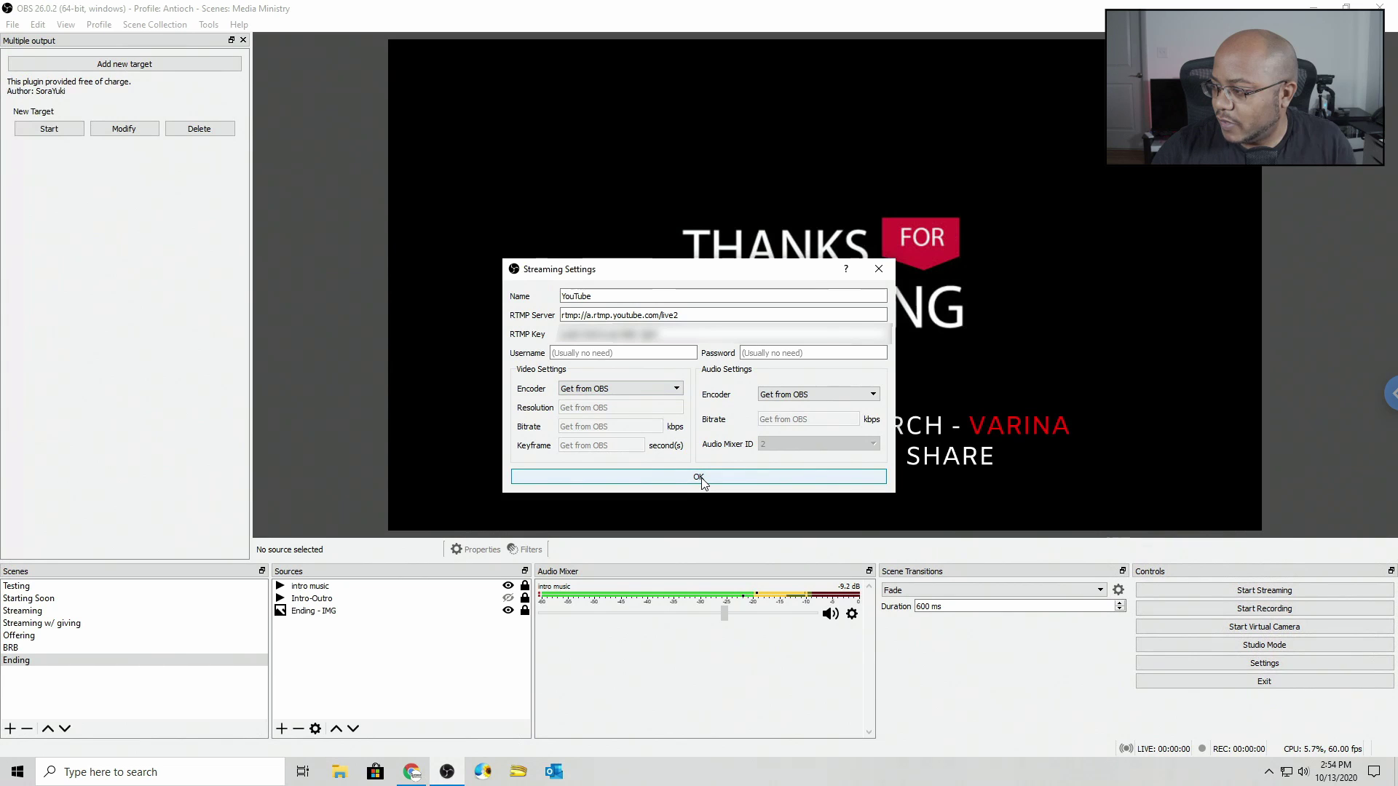
pyautogui.click(700, 478)
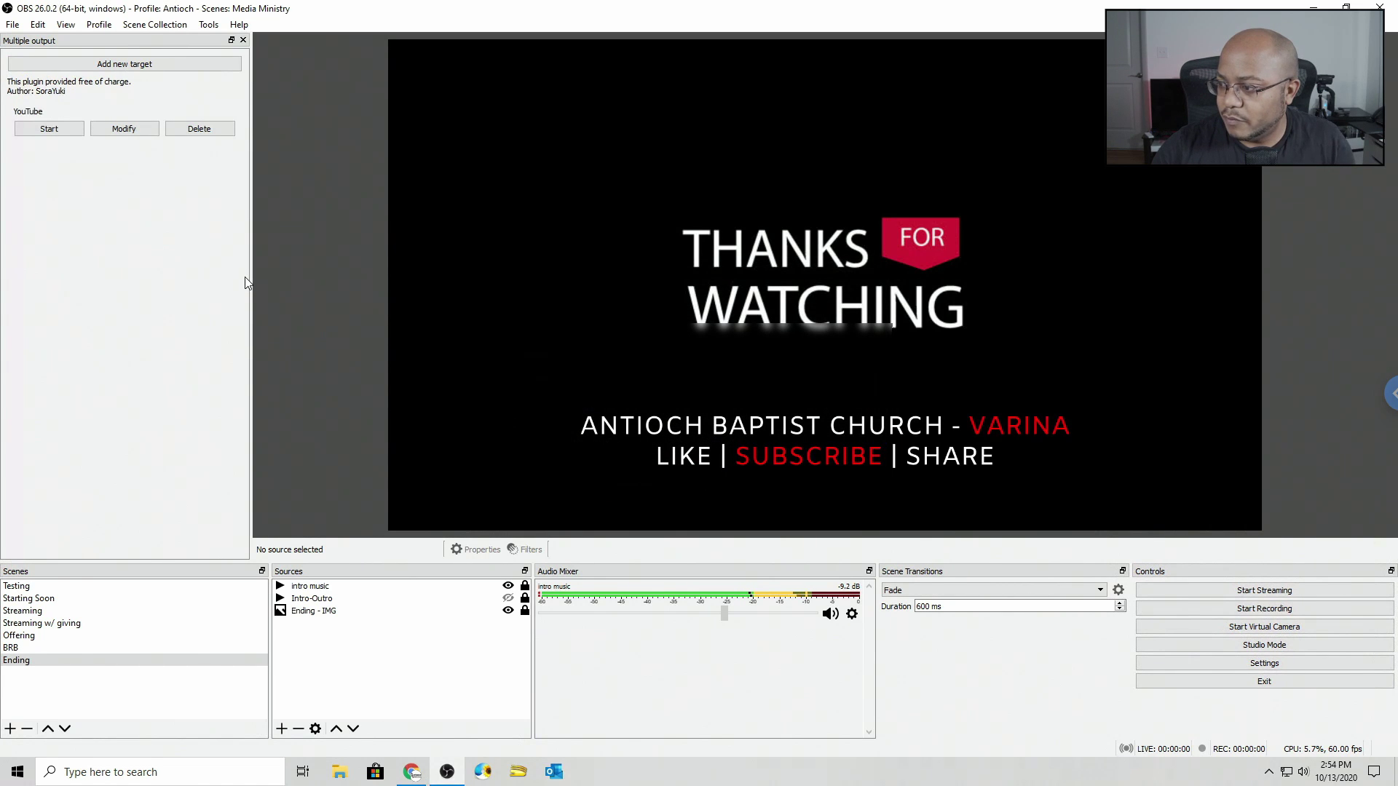
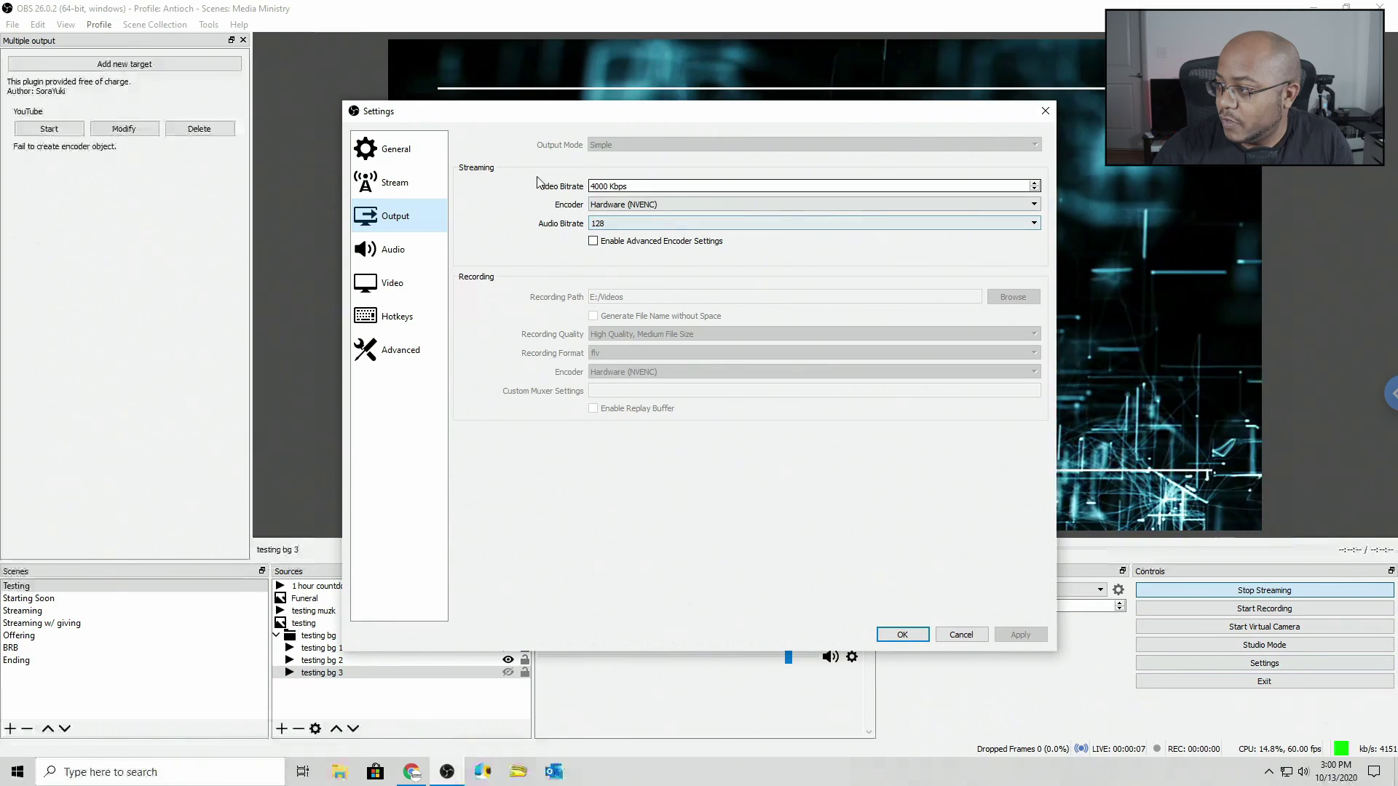
# Dismiss the OBS Settings dialog without saving and open youtube.com/AntiochBaptistMedia in a new Chrome tab
pyautogui.click(959, 635)
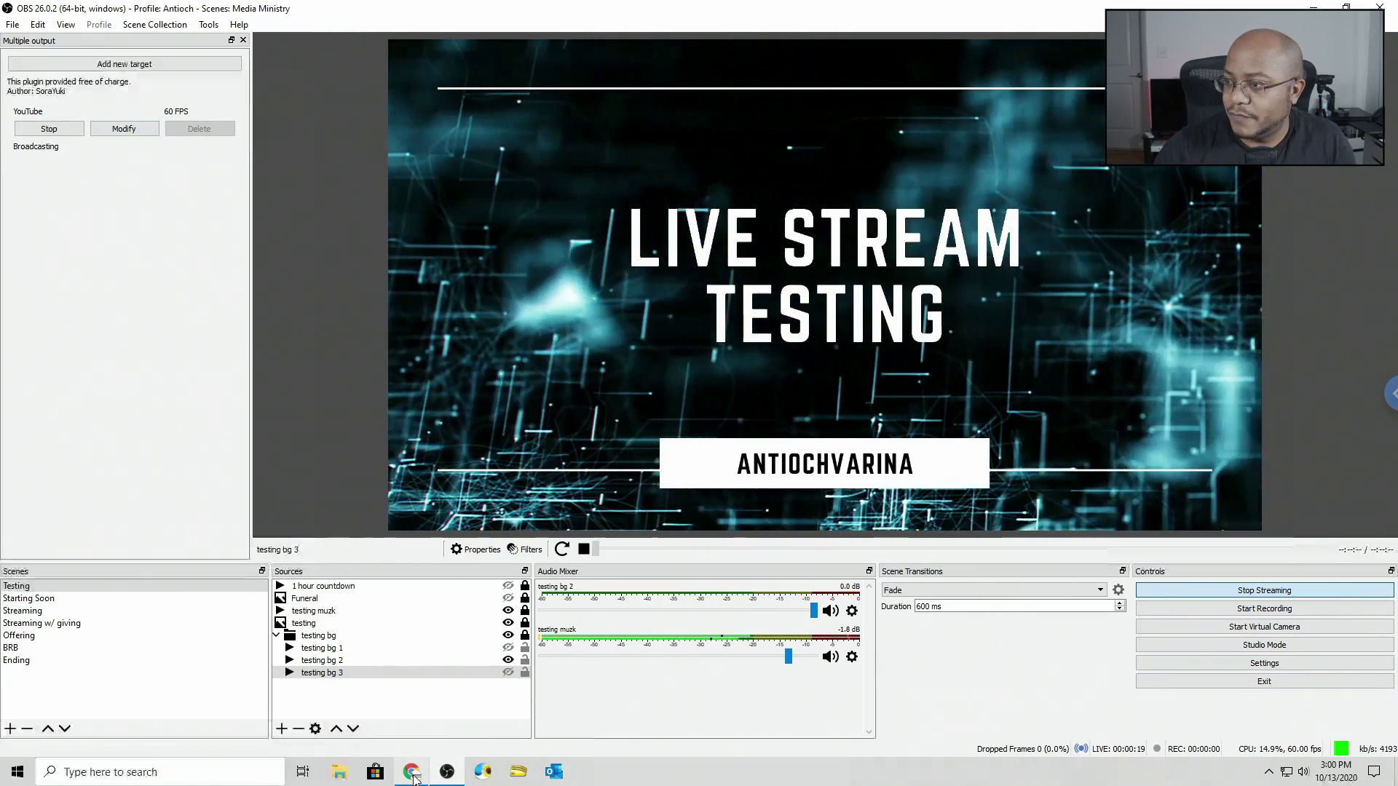
pyautogui.moveTo(412, 778)
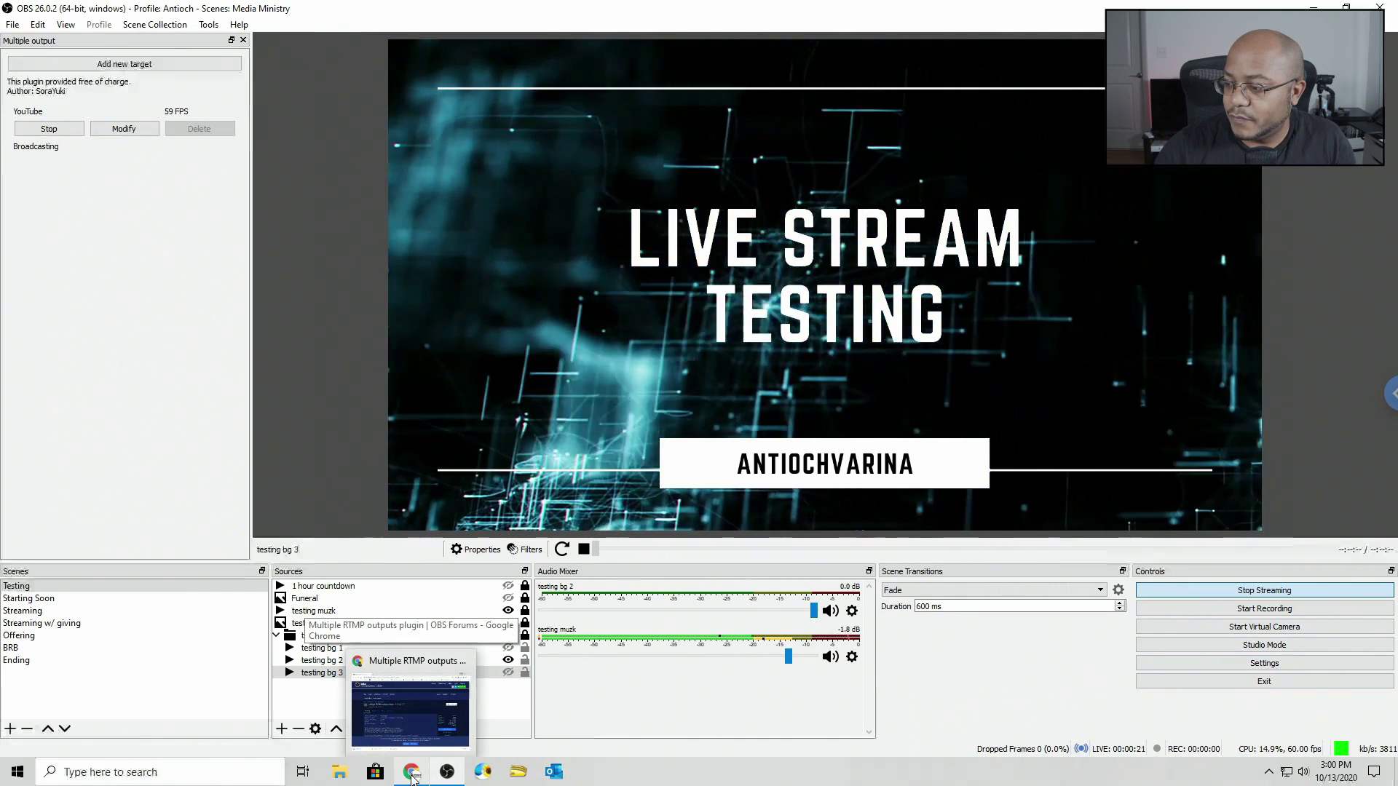
pyautogui.click(439, 706)
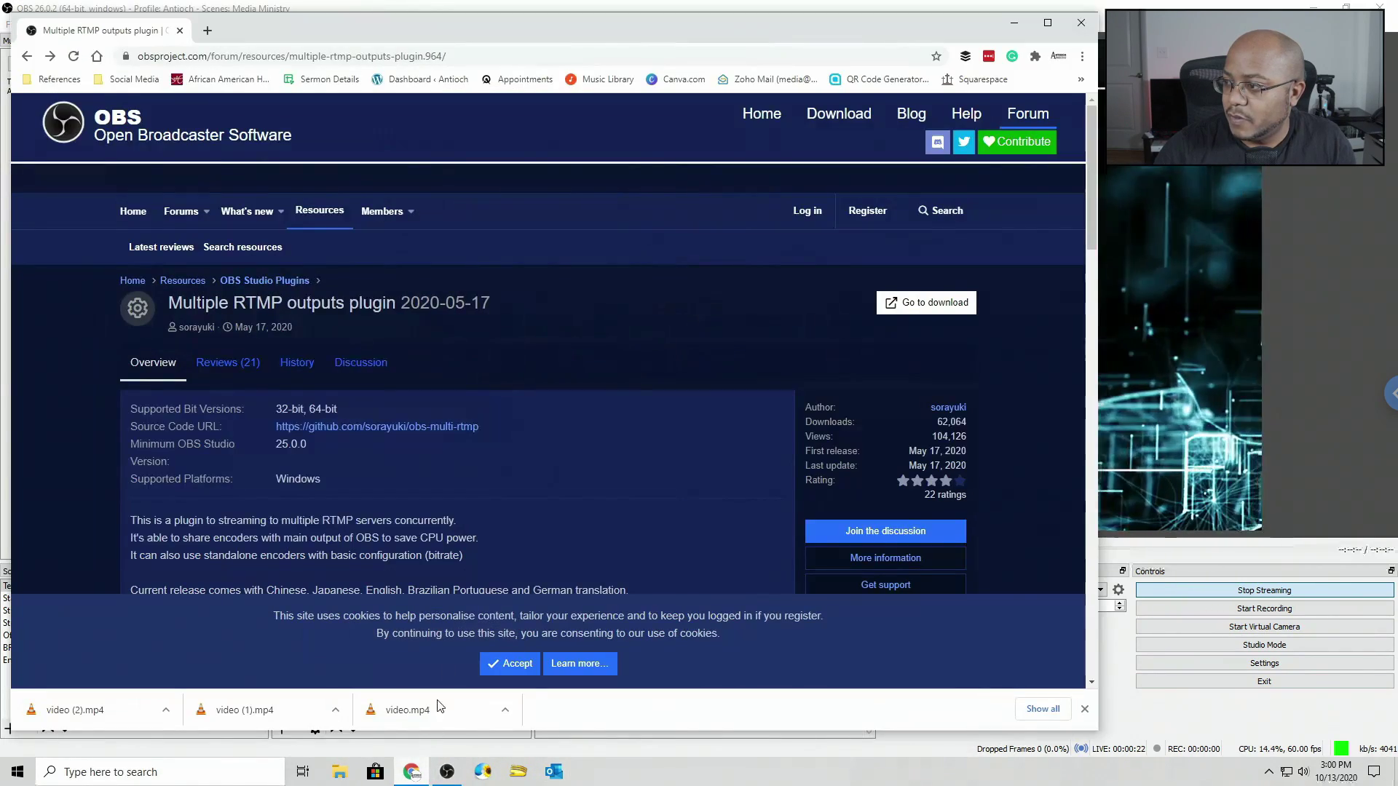
pyautogui.click(207, 31)
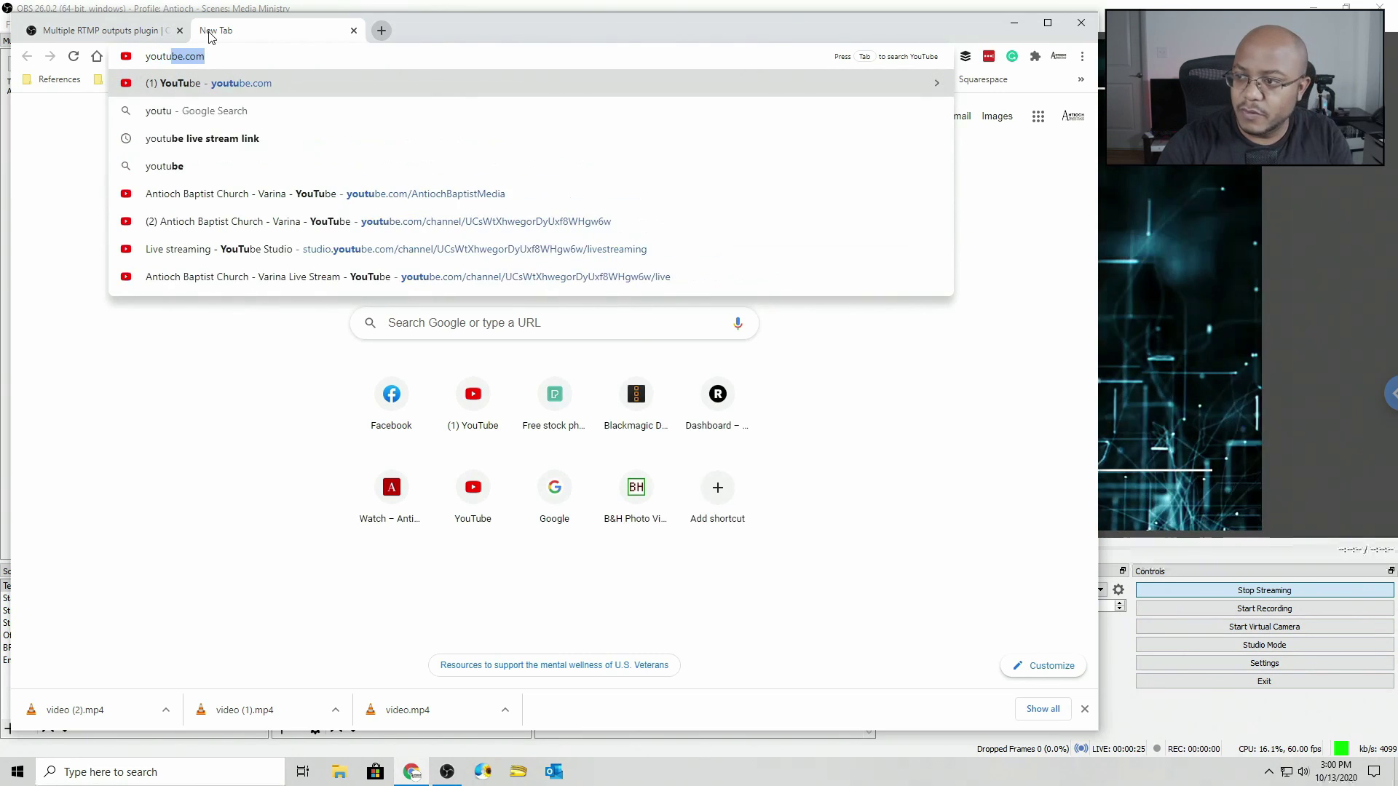
pyautogui.press('Return')
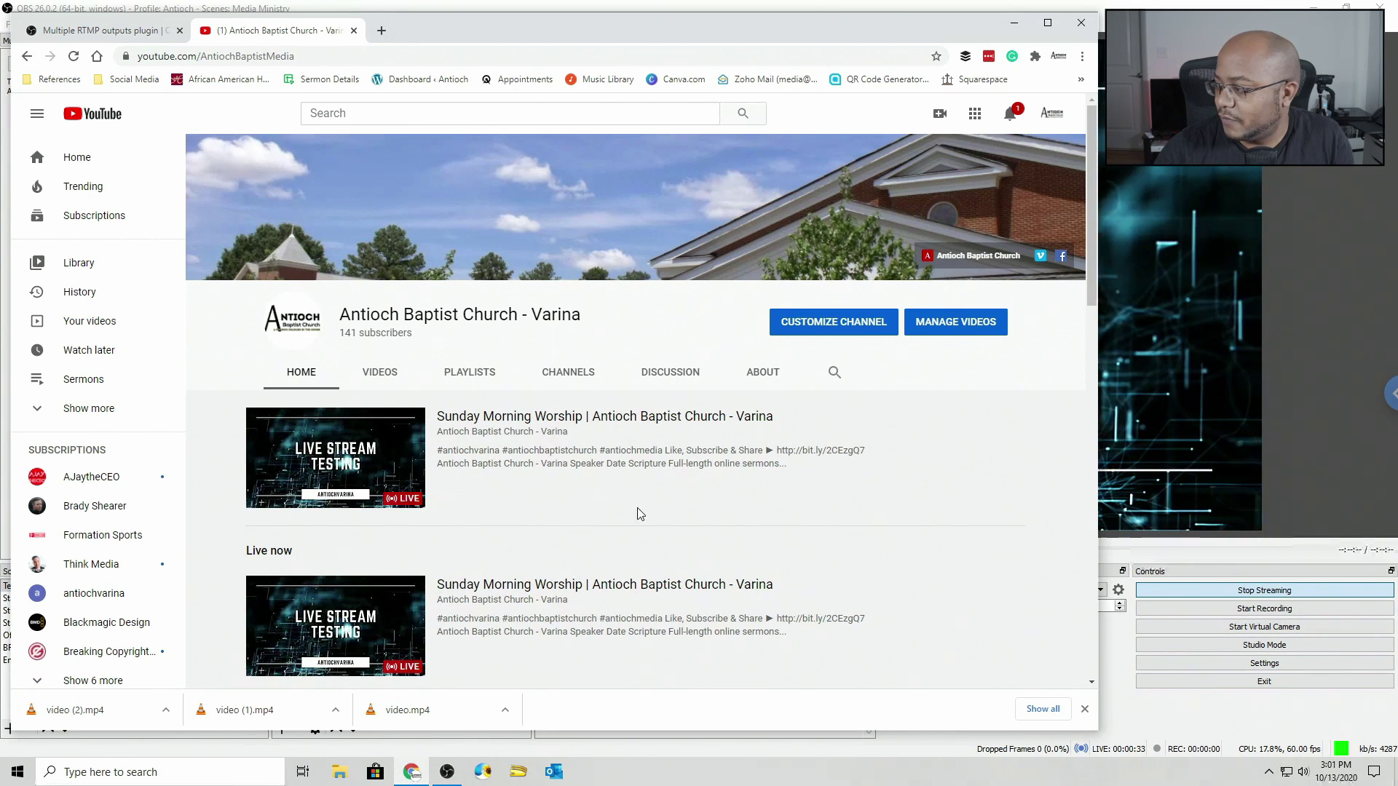
# Return to OBS and check the CPU and GPU load during streaming in Task Manager's performance view, closing it when done
pyautogui.click(1181, 727)
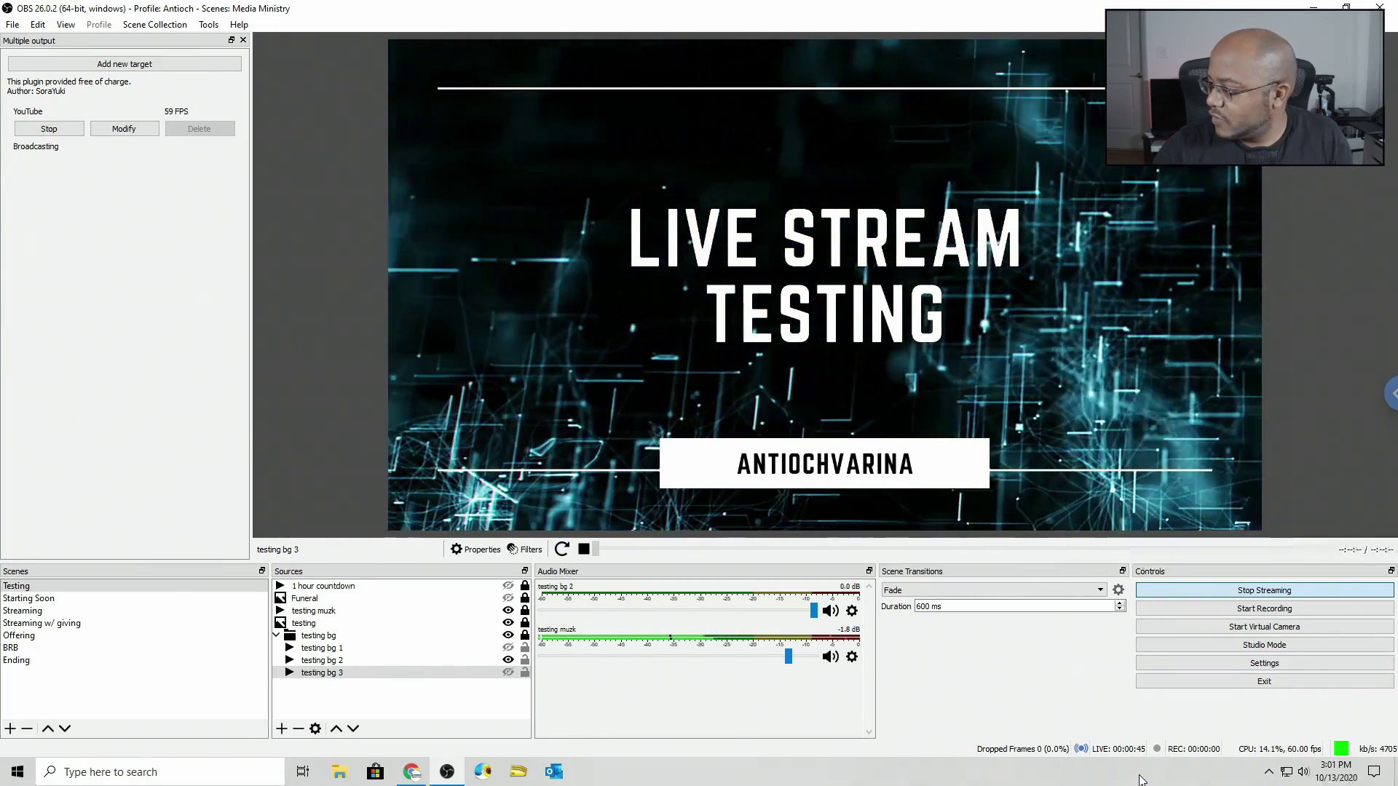
pyautogui.rightClick(1152, 777)
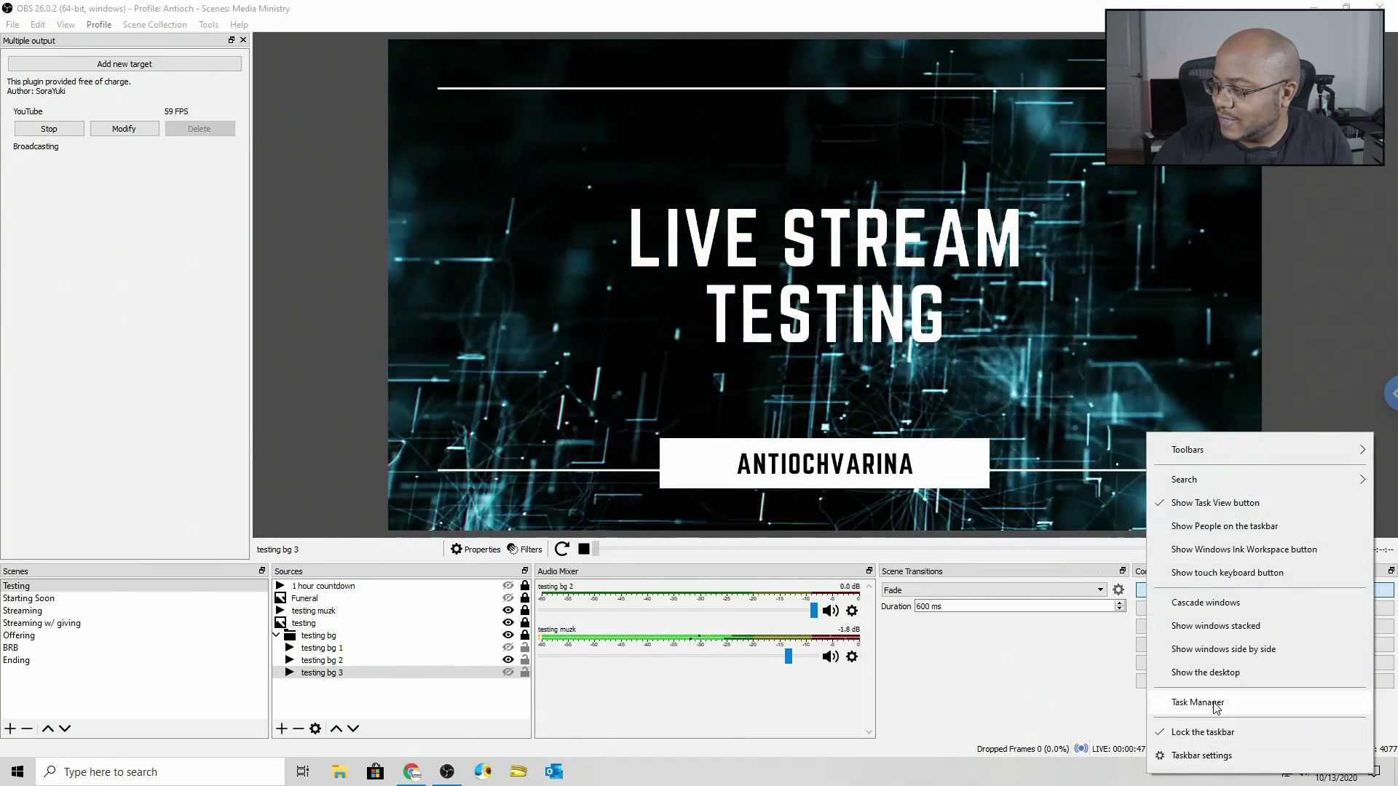
pyautogui.click(1215, 702)
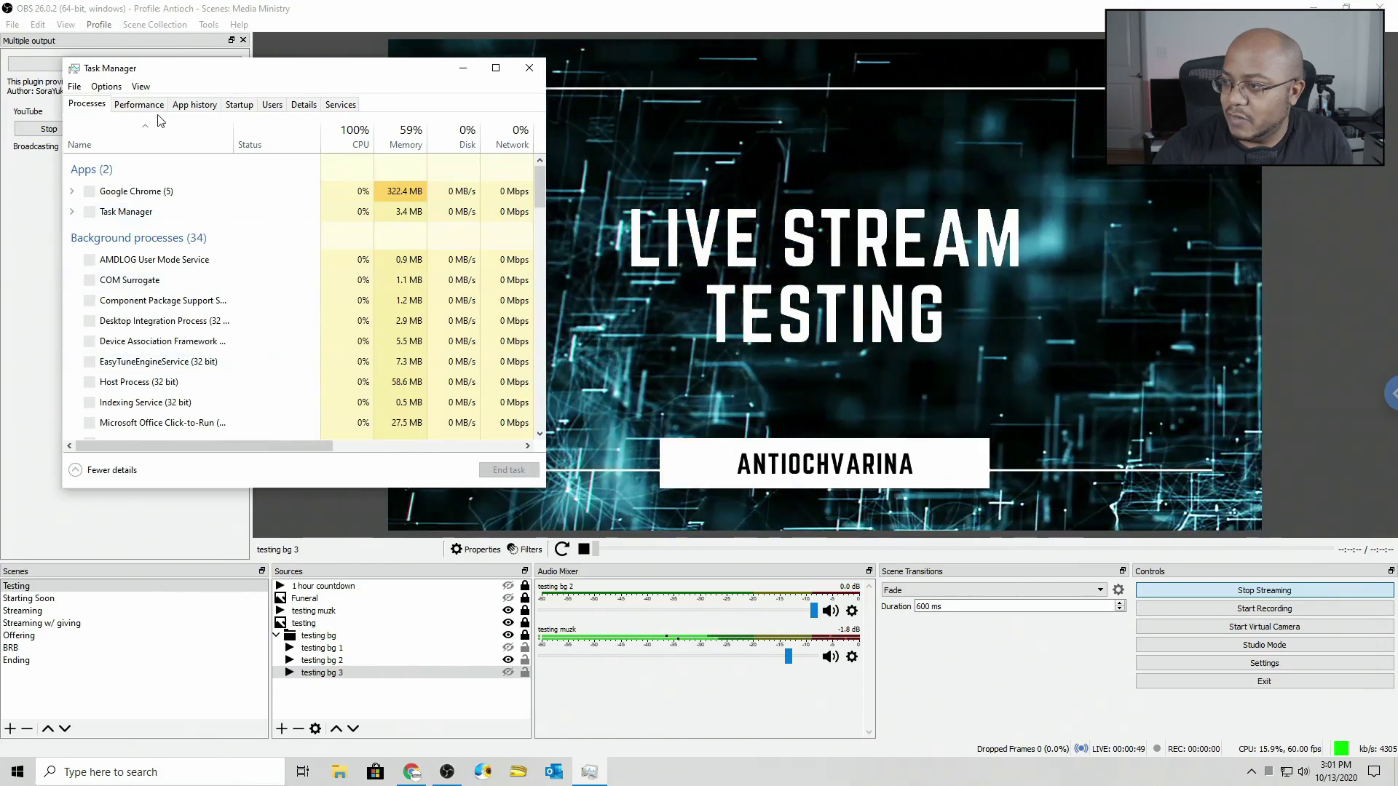
pyautogui.click(140, 104)
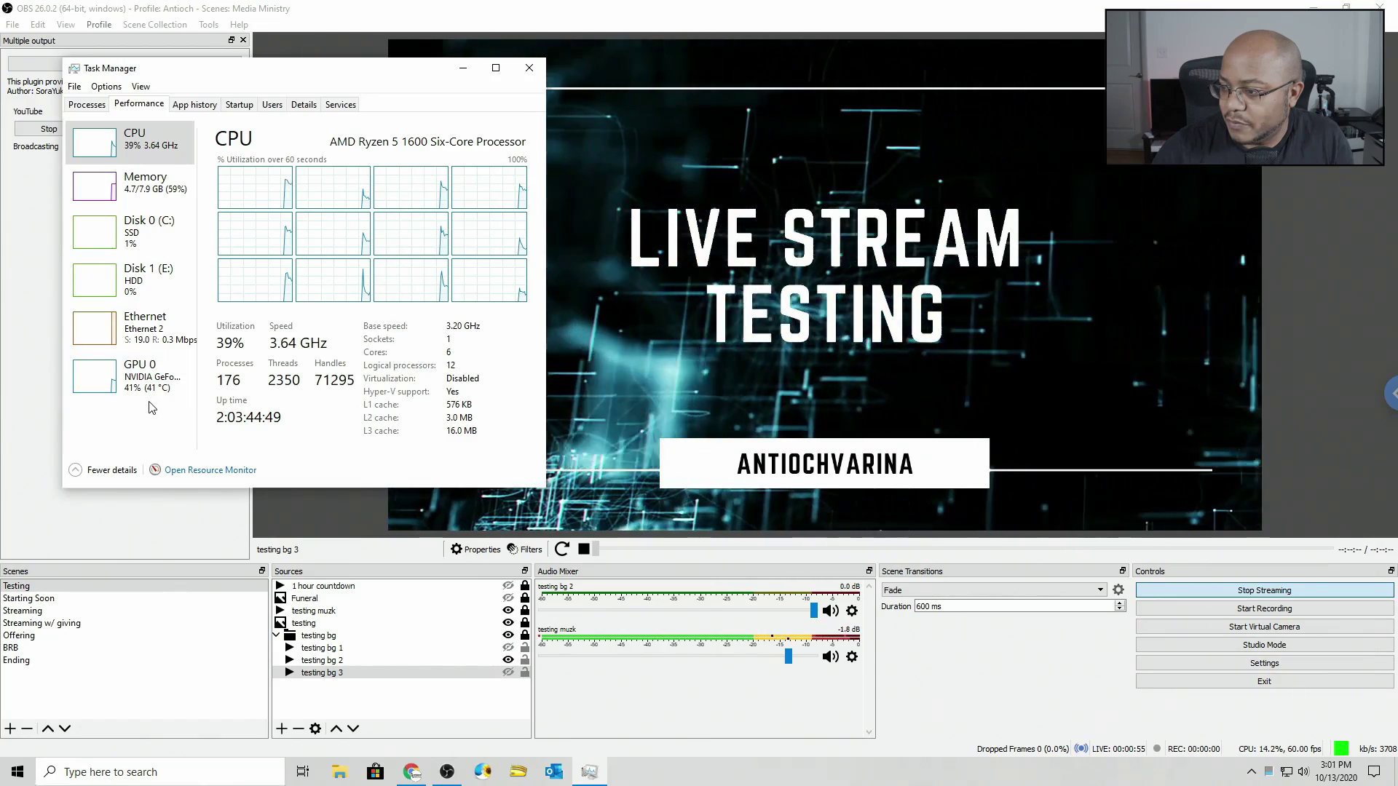
pyautogui.click(529, 69)
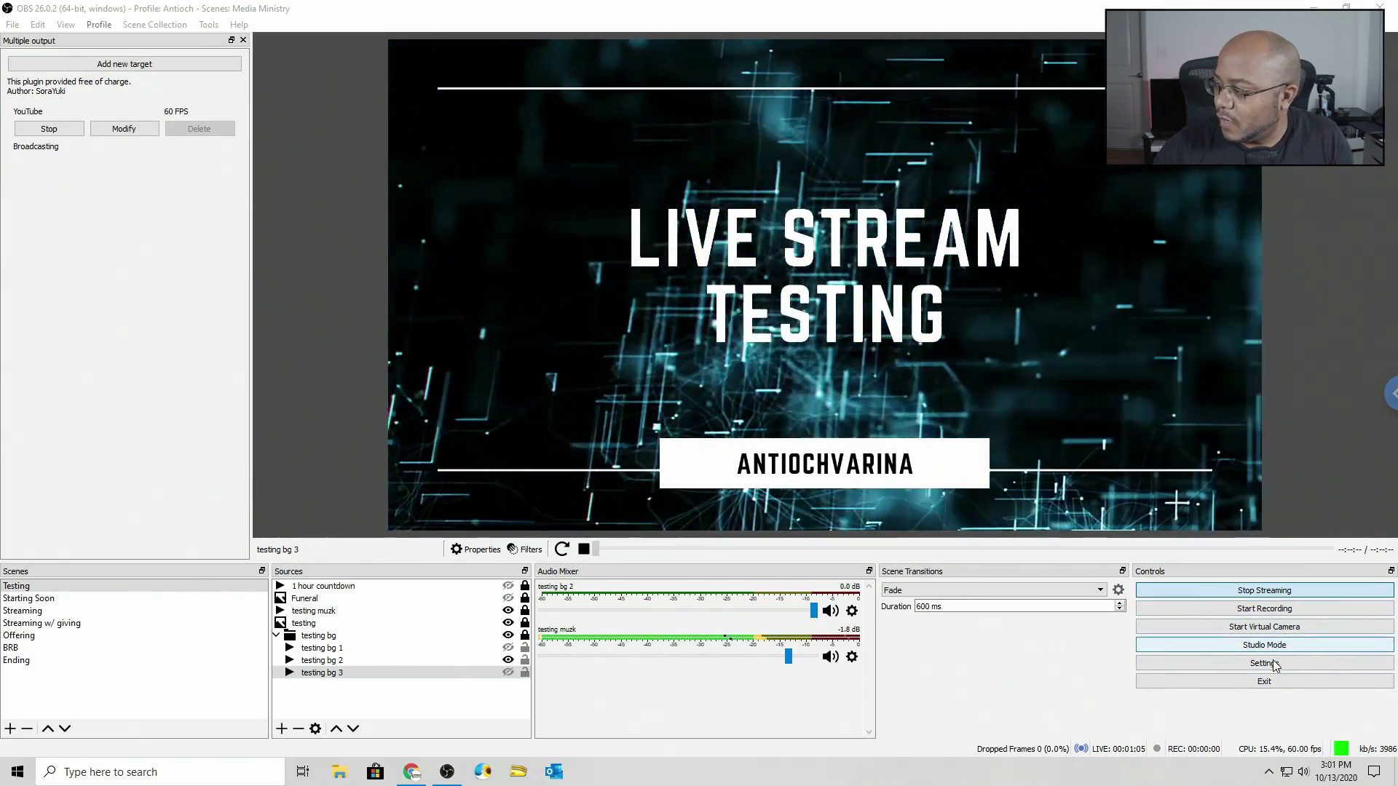
# Switch to Chrome and open antiochvarina.org/watch in a new tab
pyautogui.click(410, 774)
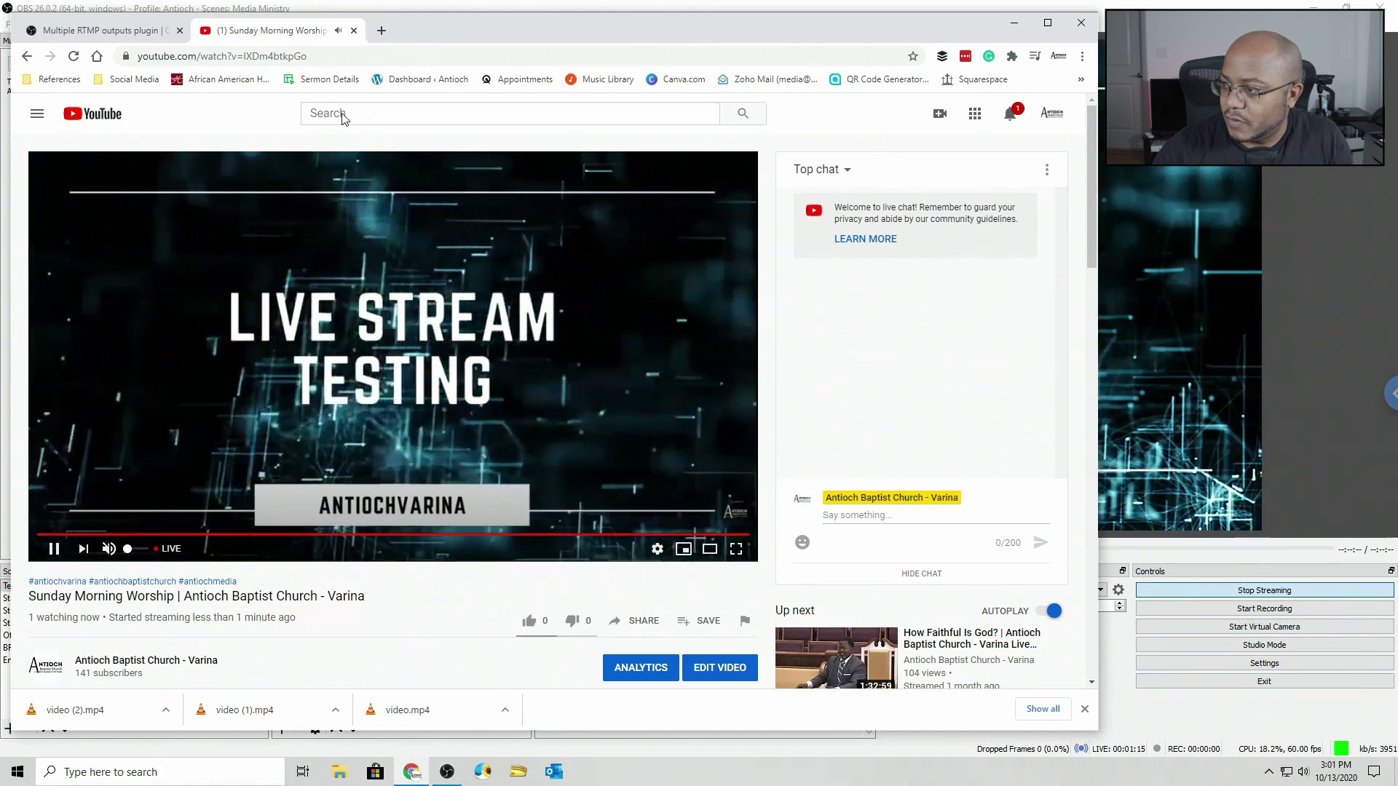
pyautogui.click(381, 31)
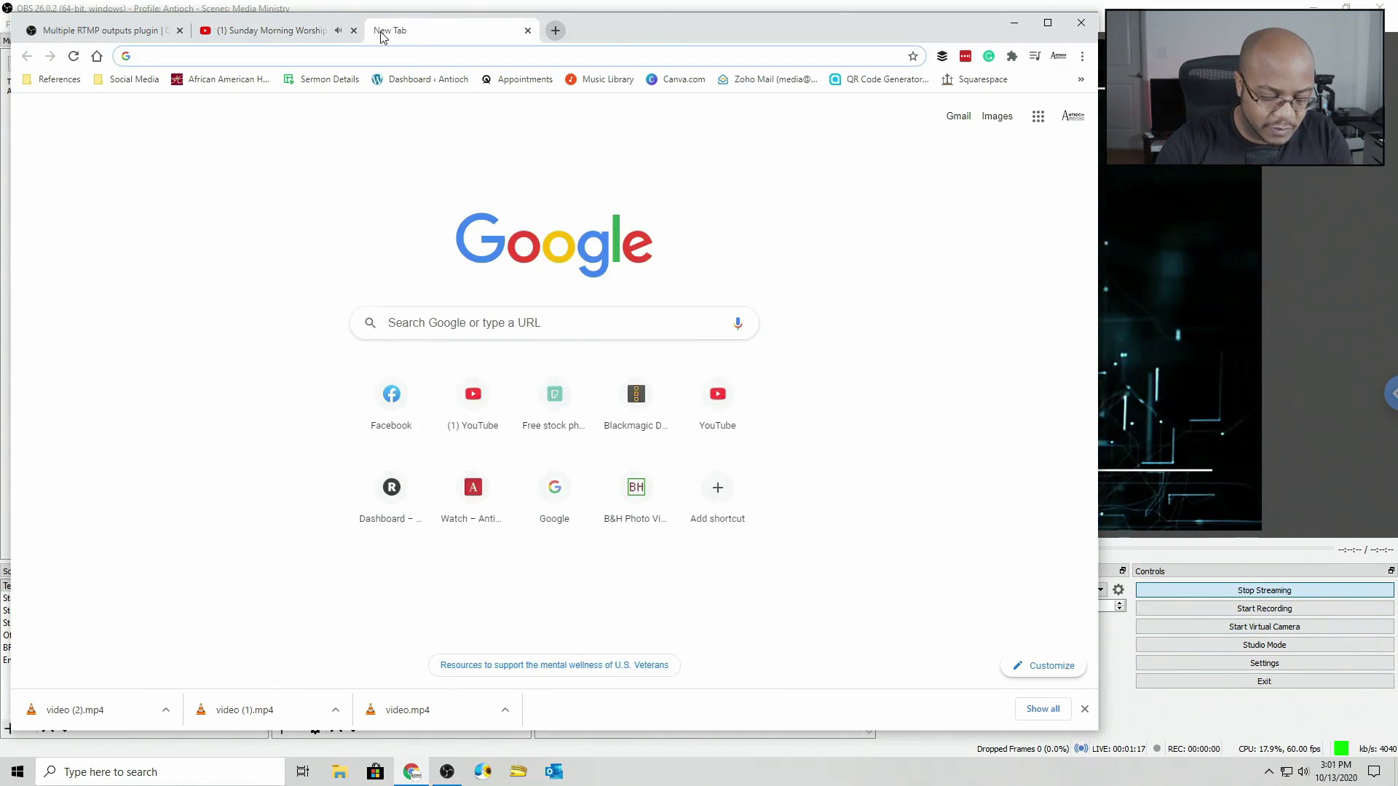
pyautogui.write('ant')
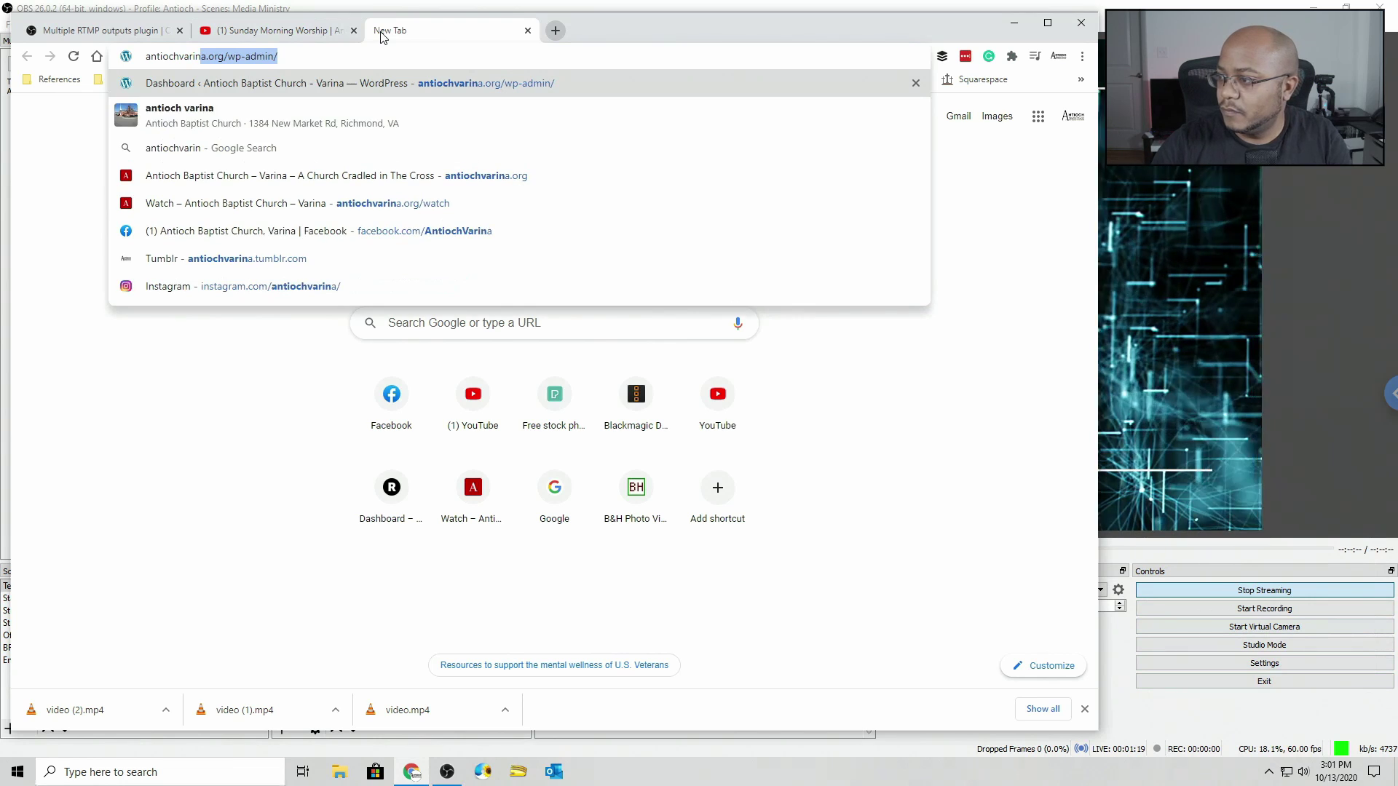
pyautogui.write('iochvarin')
pyautogui.press('Down')
pyautogui.press('Down')
pyautogui.press('Down')
pyautogui.press('Down')
pyautogui.press('Return')
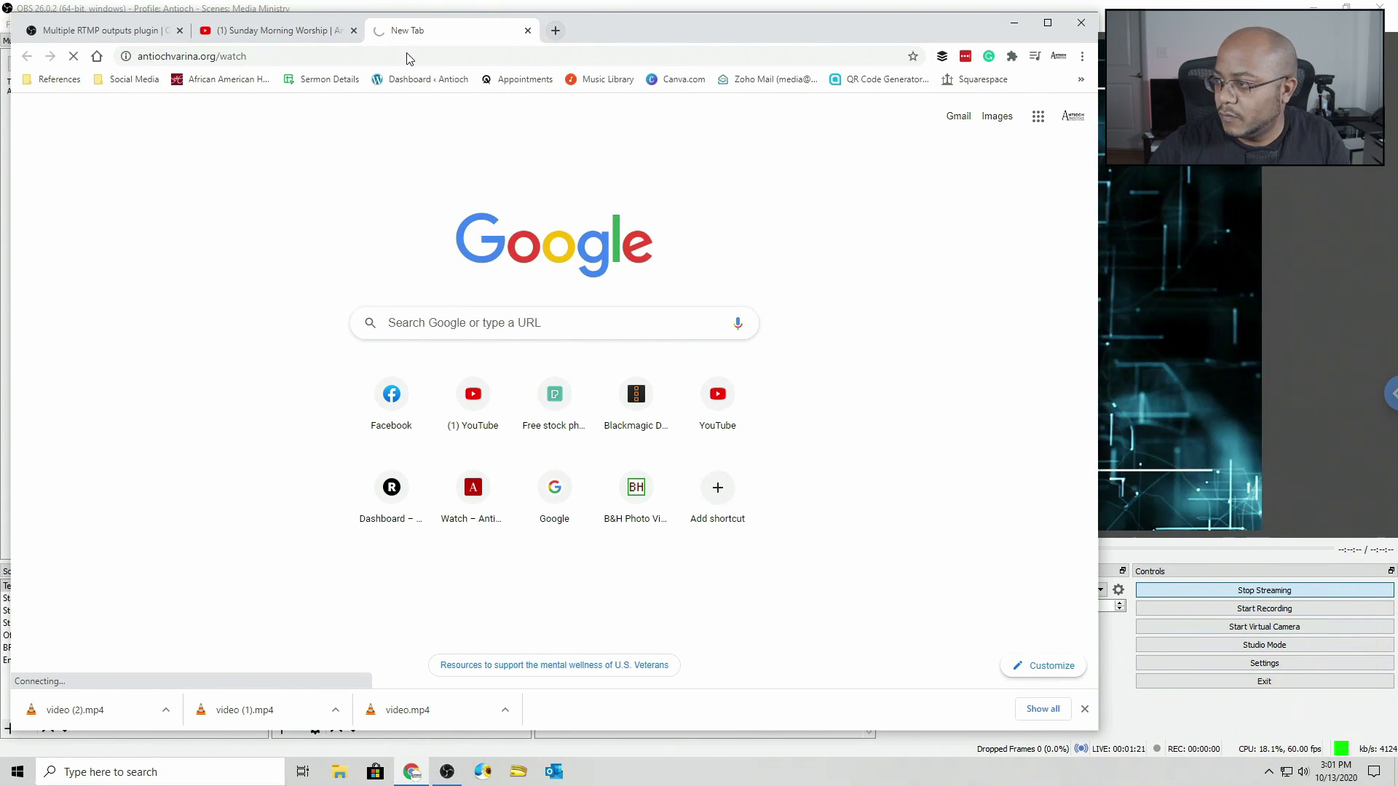
# Detach the Watch page into its own window and arrange it side by side with the YouTube live stream window
pyautogui.moveTo(408, 59); pyautogui.dragTo(1397, 178)
pyautogui.press('super')
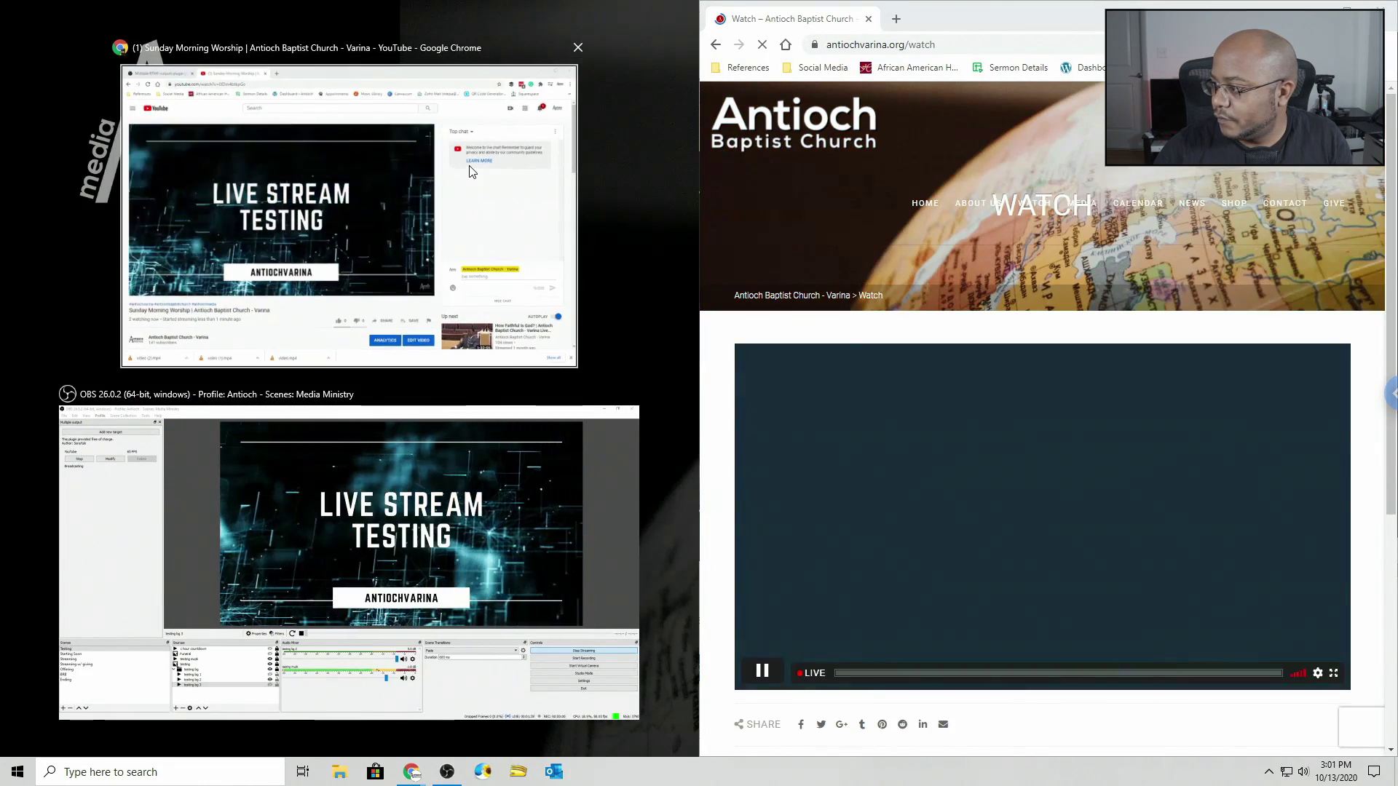
pyautogui.click(414, 149)
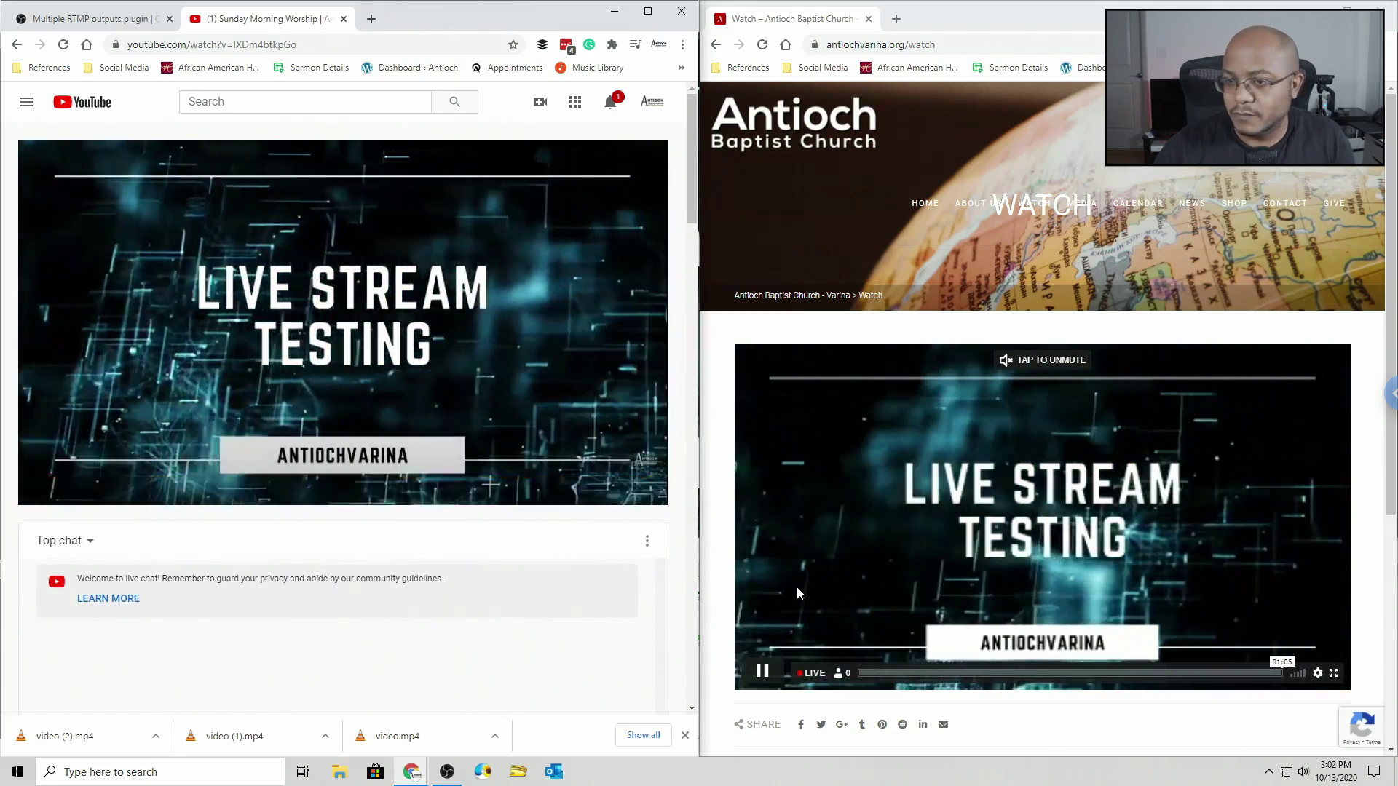
pyautogui.moveTo(536, 460)
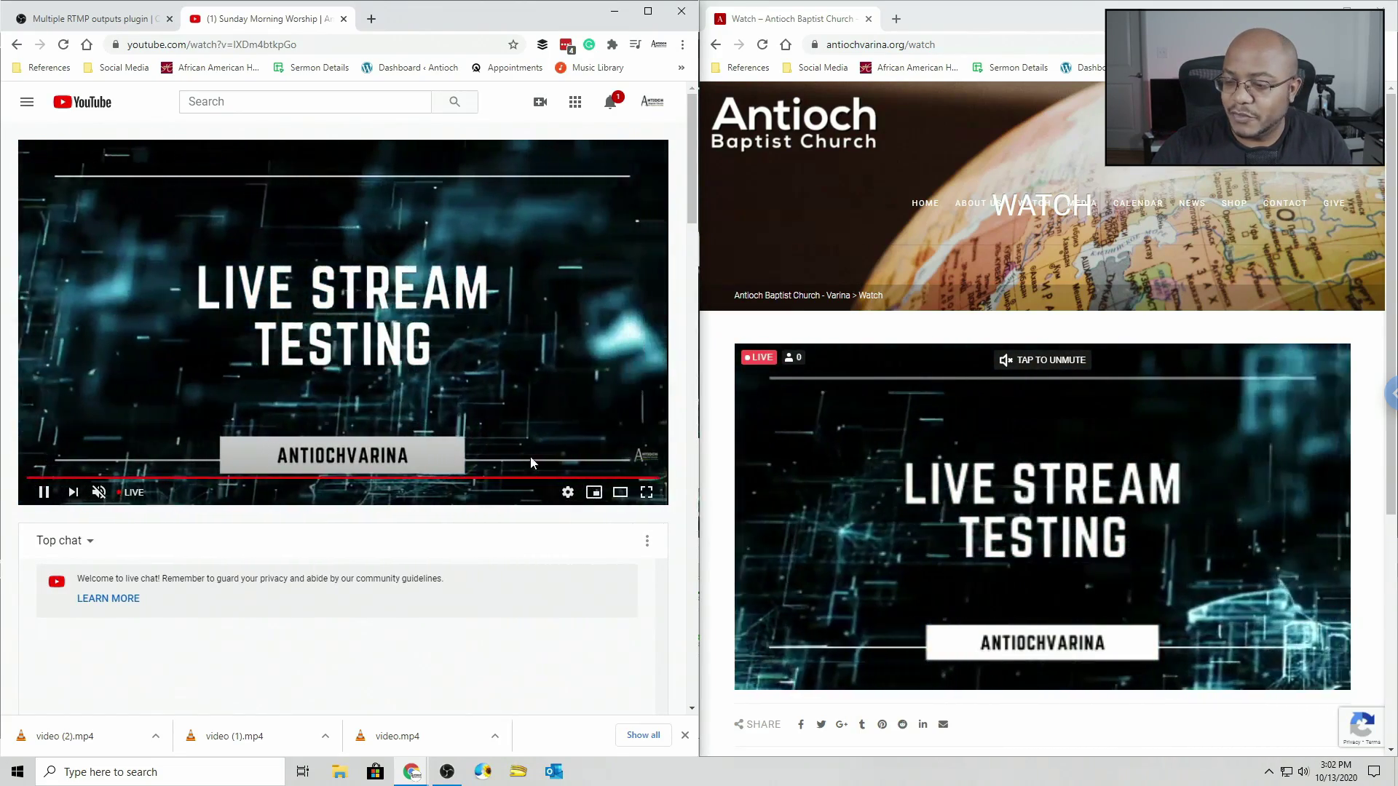